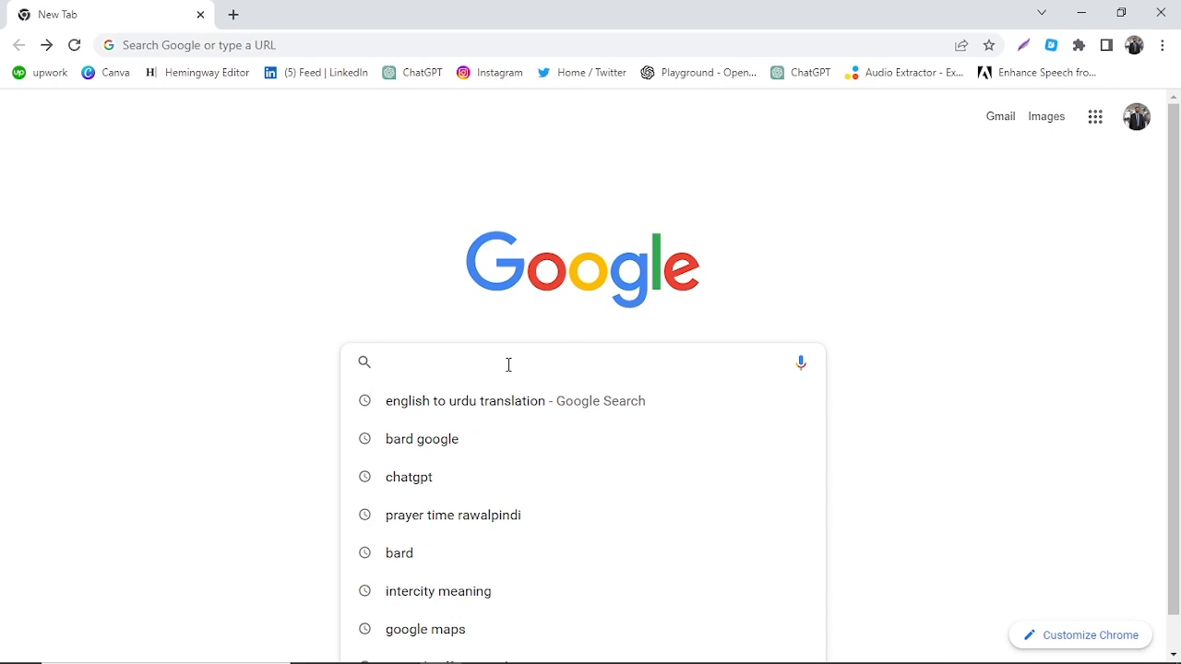
# Search Google for "google bard" and open the bard.google.com result.
pyautogui.write('oogle ')
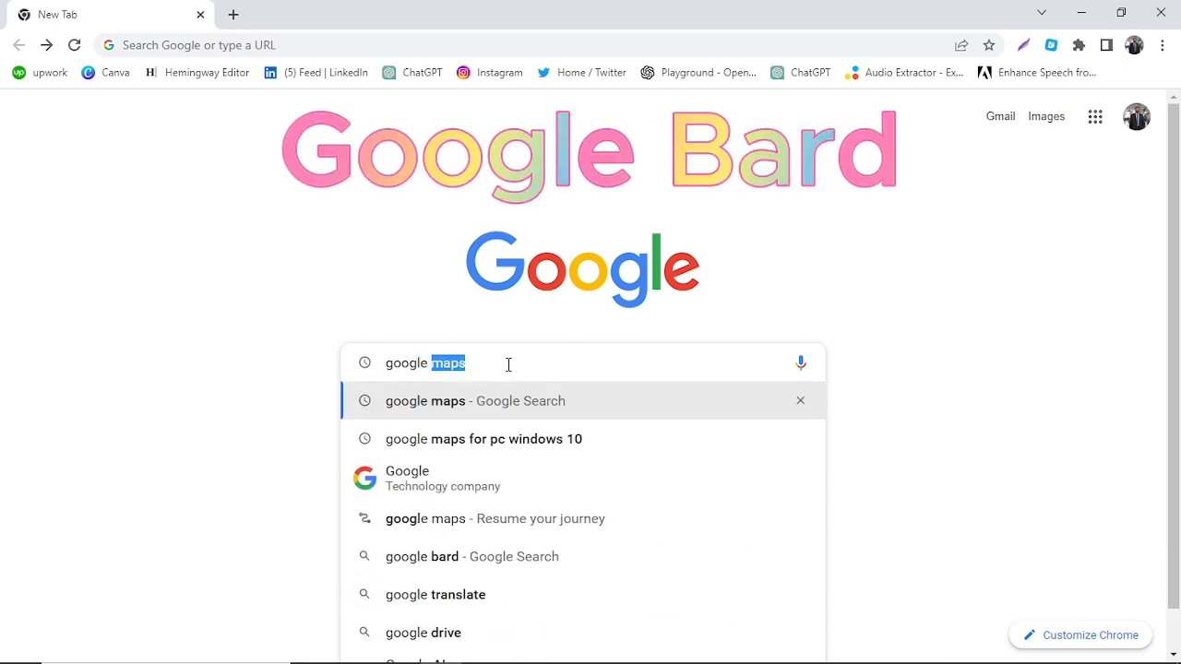
pyautogui.write('bard')
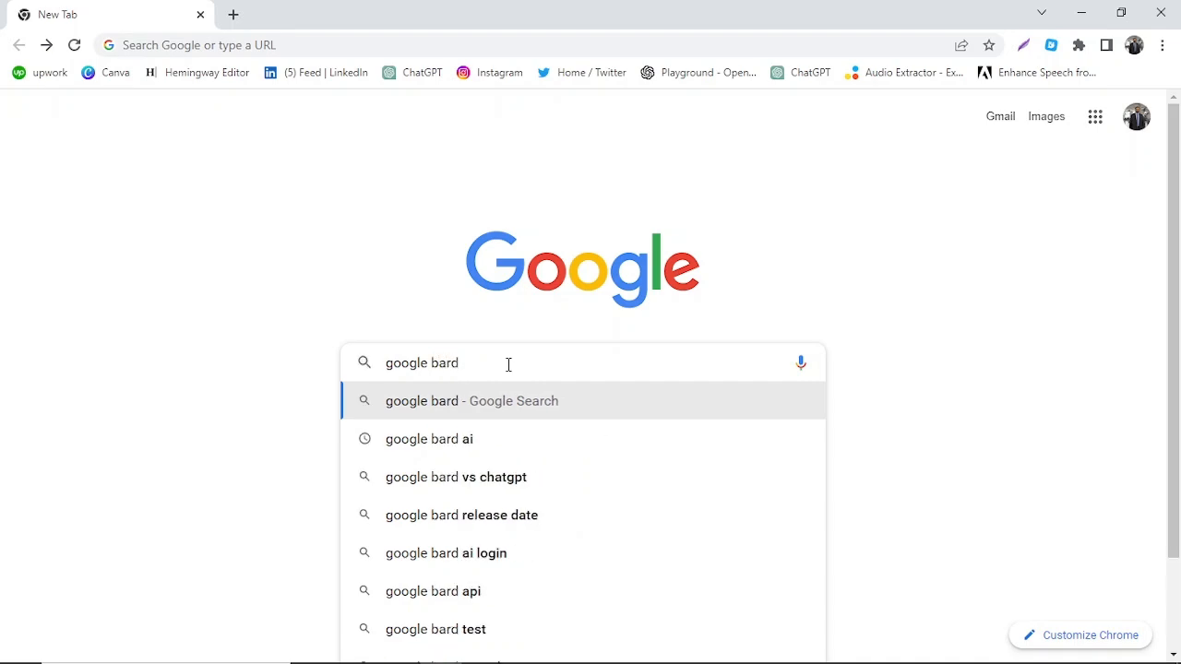
pyautogui.press('Return')
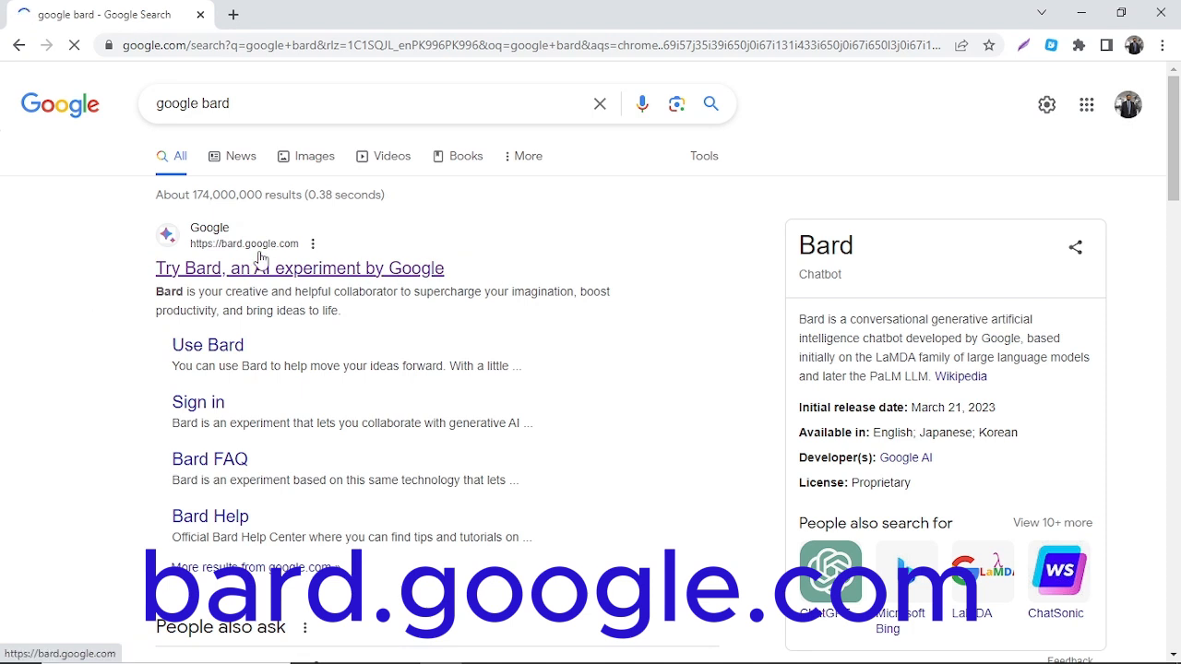
pyautogui.click(314, 275)
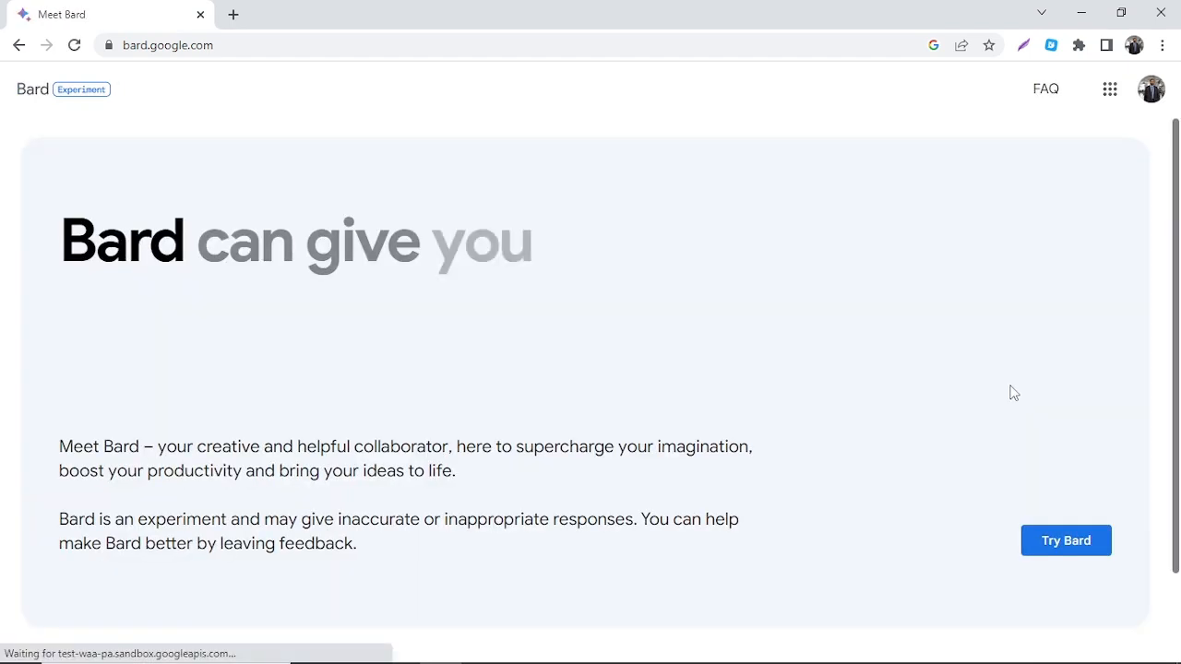
# Start trying Bard, accept its terms and privacy notice, and continue past the experiment notice without opting in to email updates.
pyautogui.click(1082, 551)
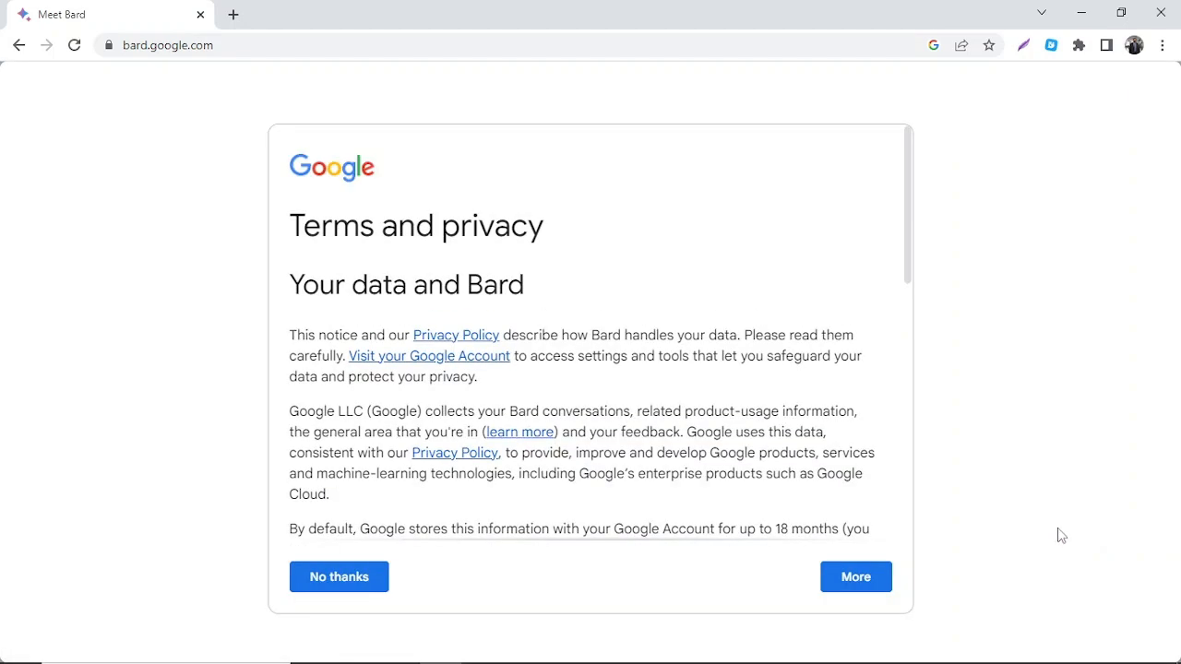
pyautogui.click(845, 581)
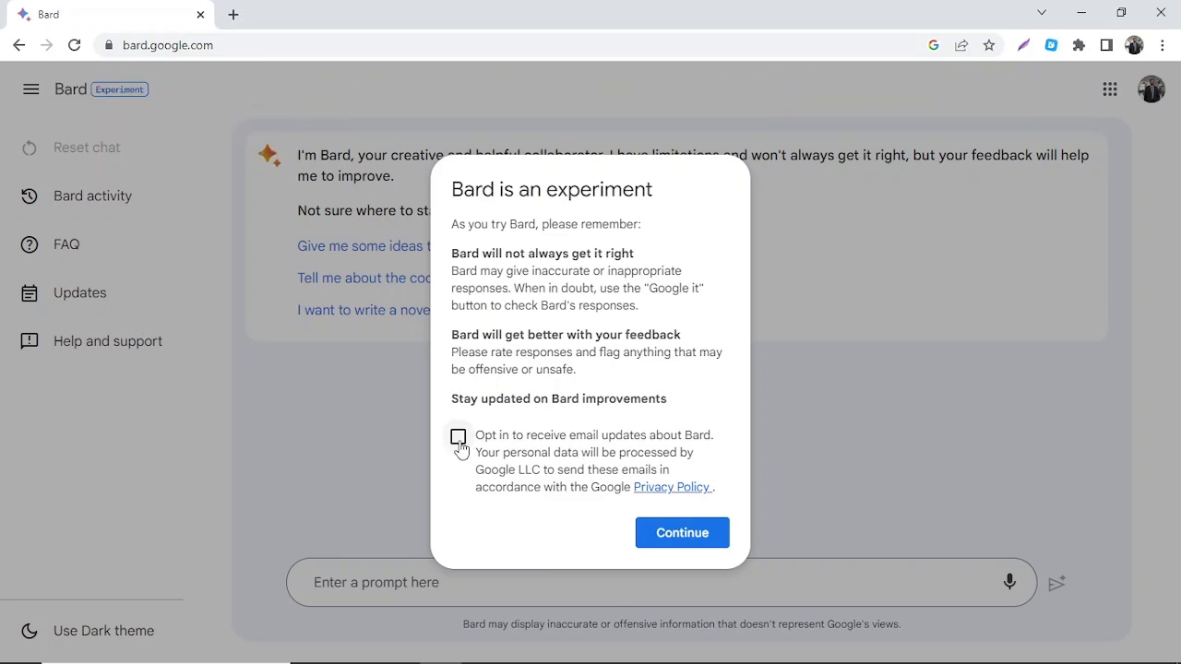
pyautogui.click(672, 537)
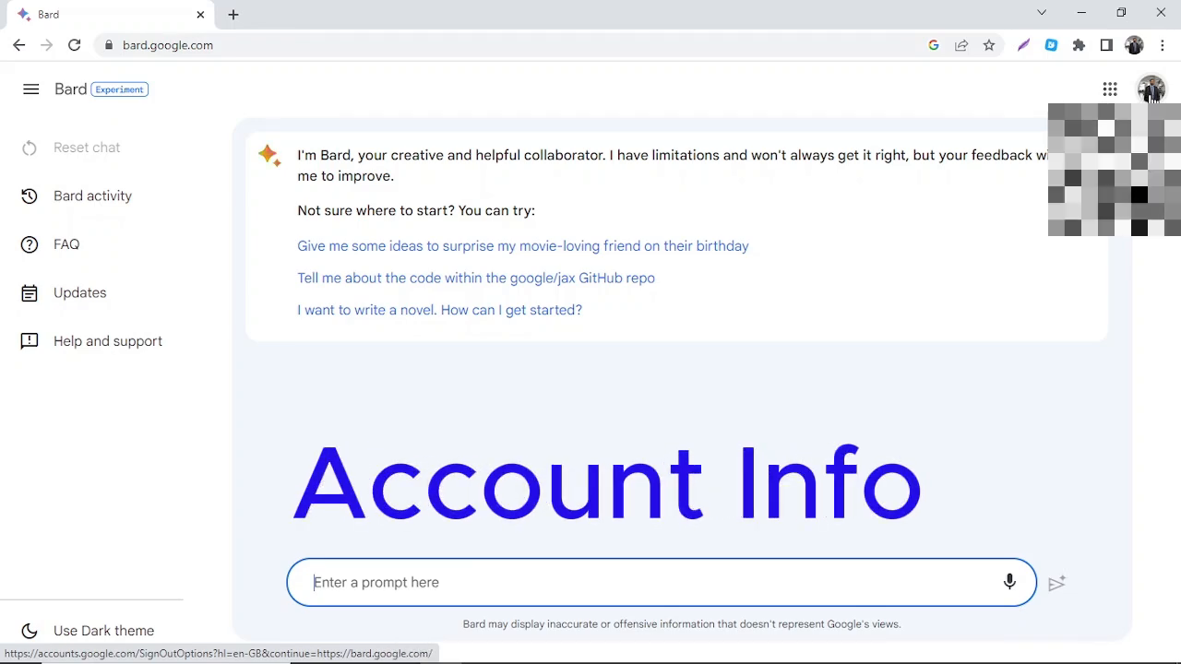
# View the details of the signed-in Google account and close them again.
pyautogui.click(1150, 93)
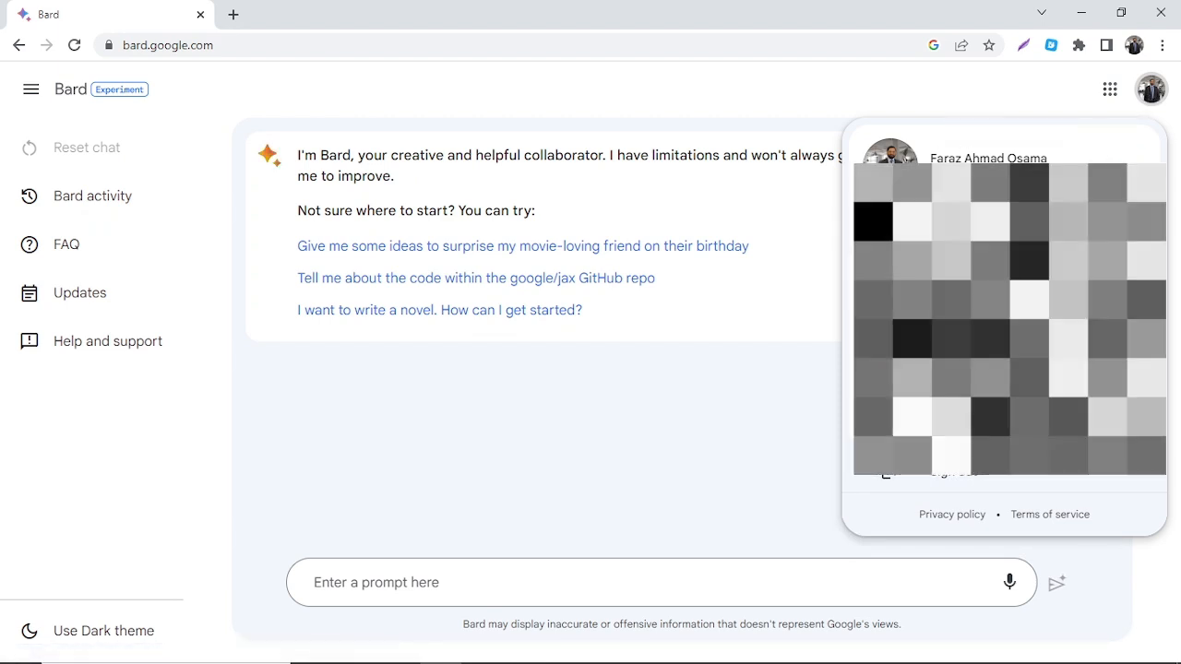
pyautogui.click(1150, 92)
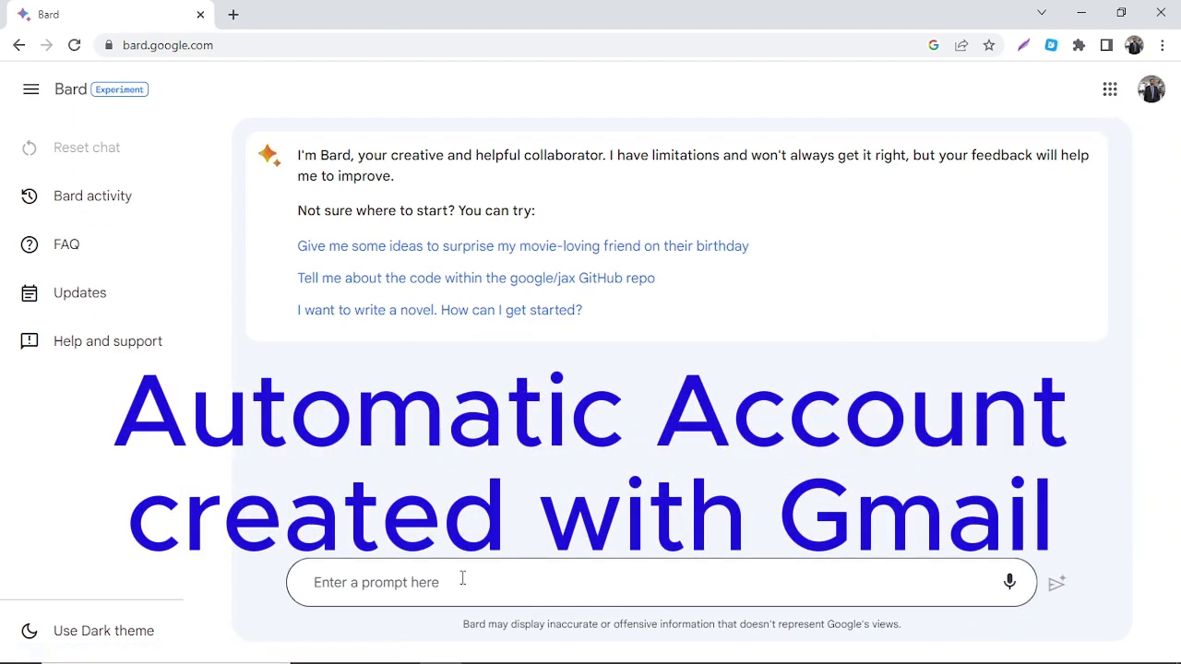
# Greet Bard with "hi", send the prompt "tell me best features of Bard" and read through the answer.
pyautogui.click(462, 578)
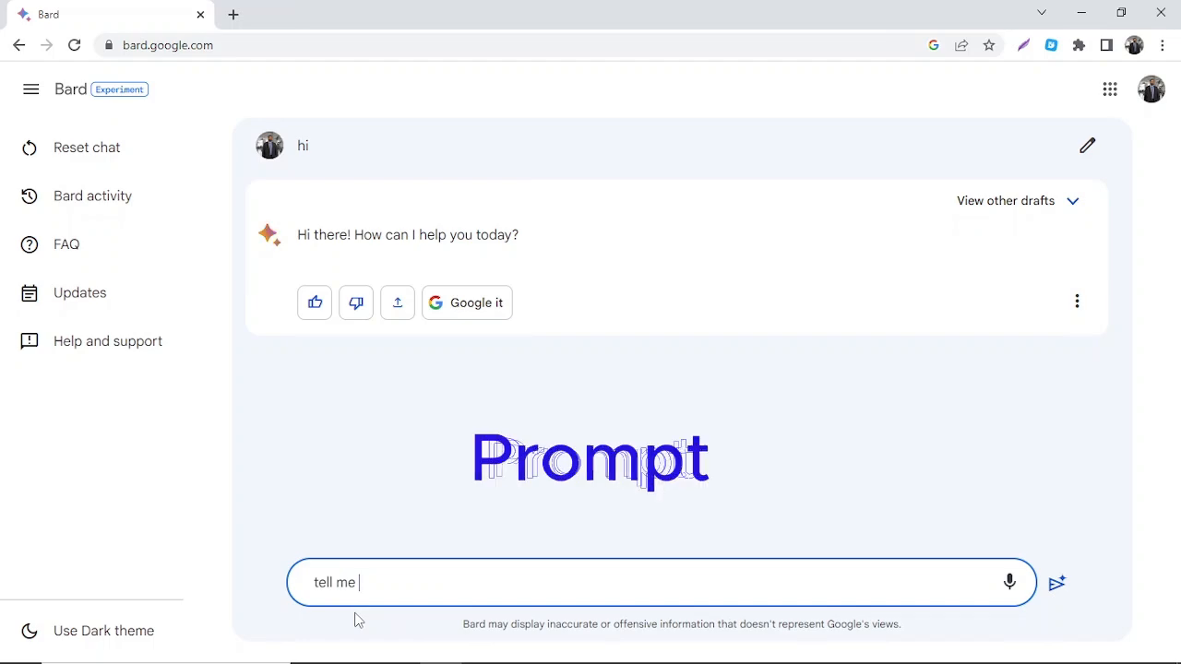
pyautogui.write('best feature')
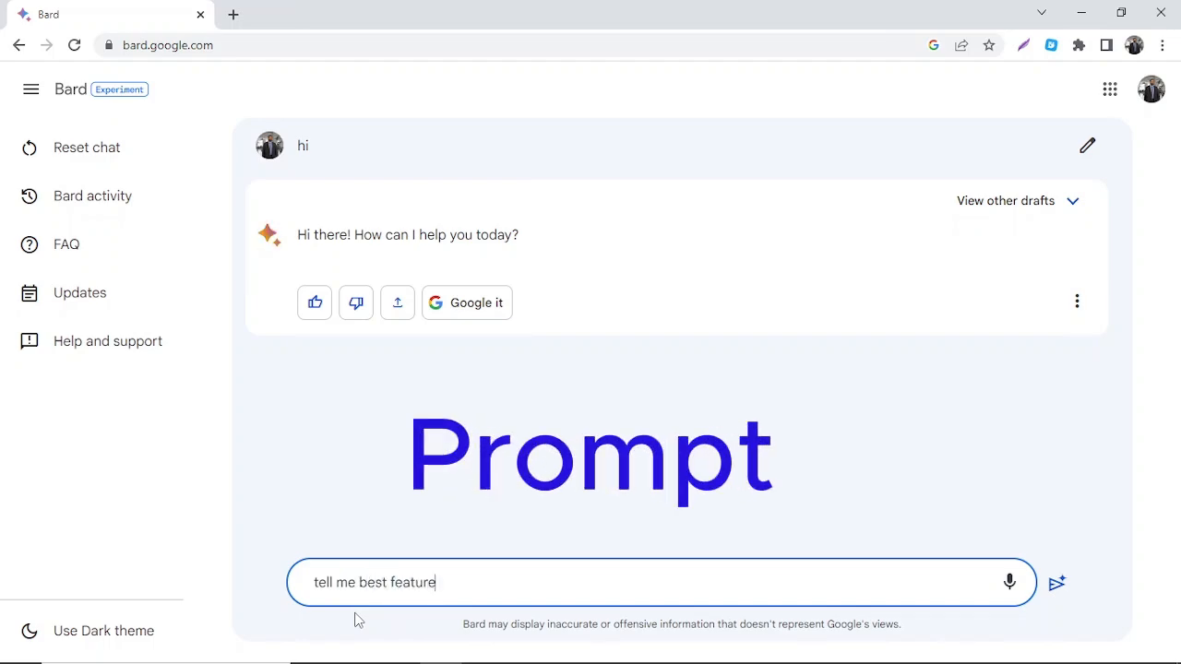
pyautogui.write('s of Bard')
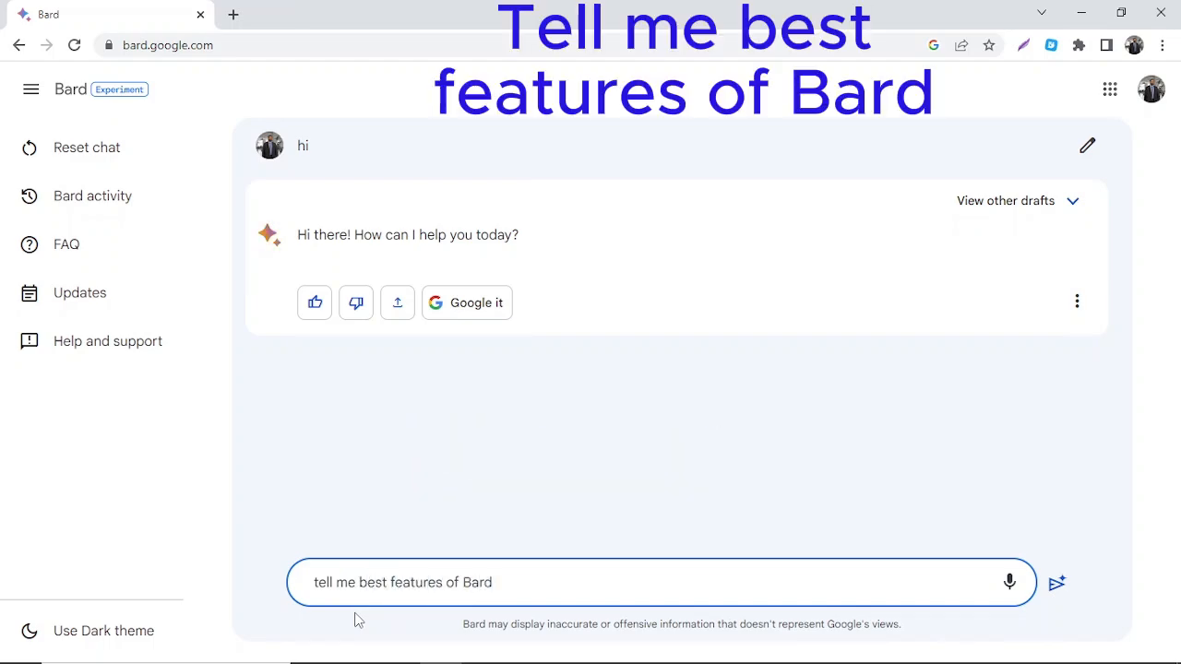
pyautogui.press('Return')
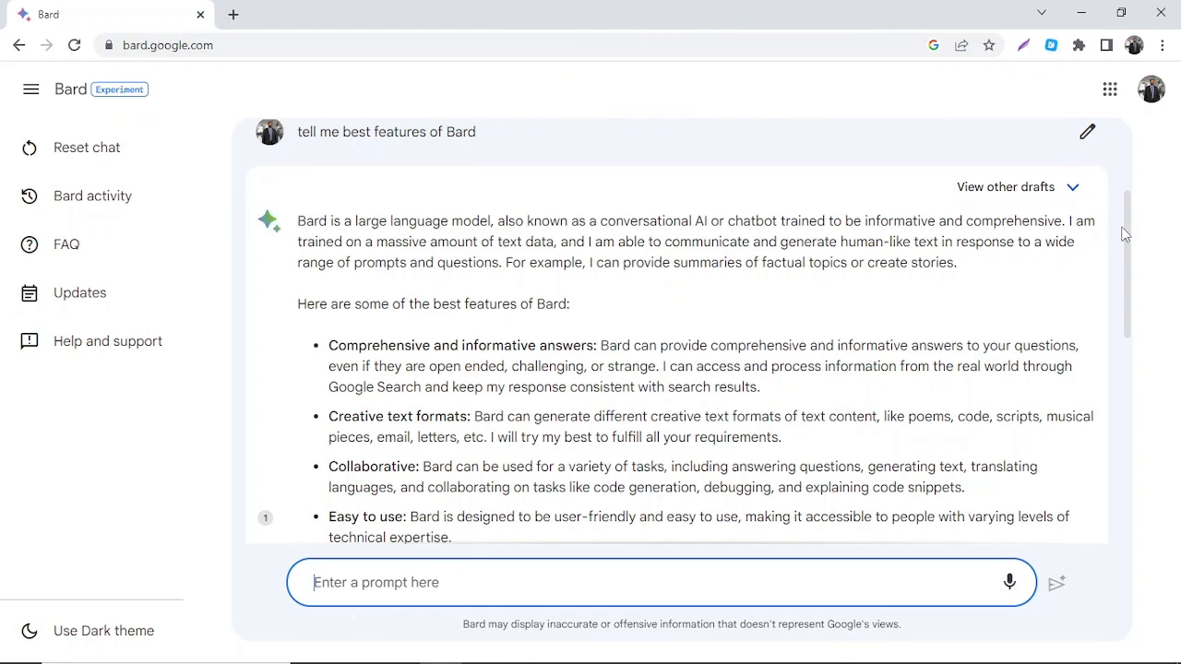
pyautogui.moveTo(1130, 231); pyautogui.dragTo(1152, 292)
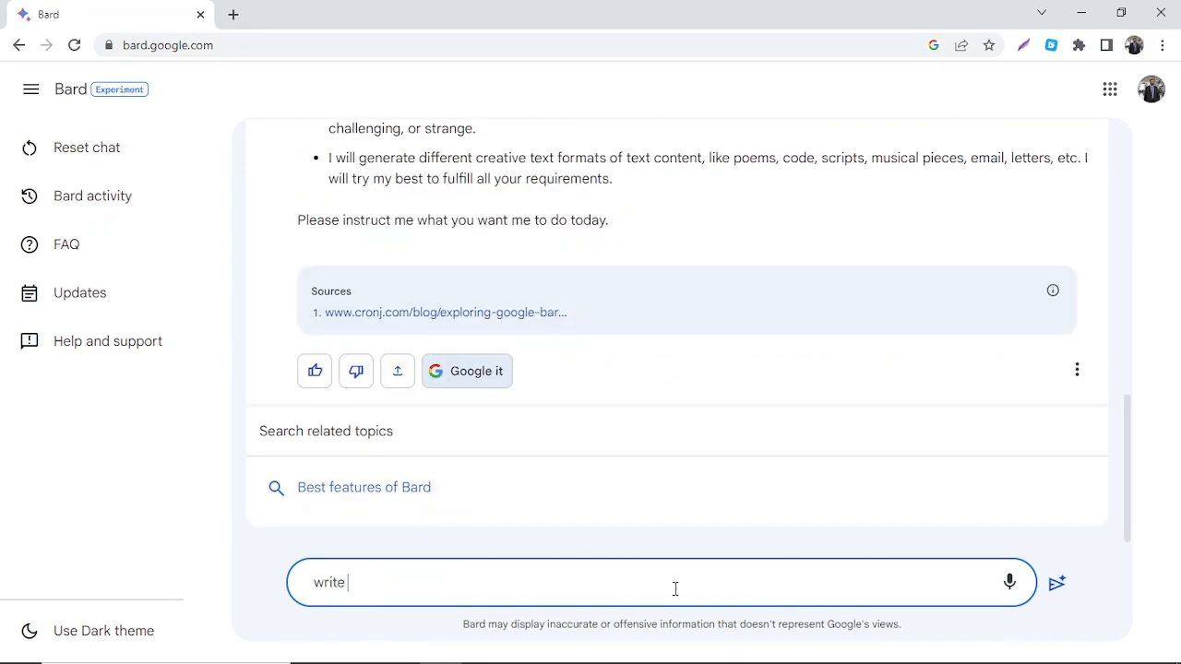
# Send Bard the prompt "write a blog post for me about passive income".
pyautogui.write('a')
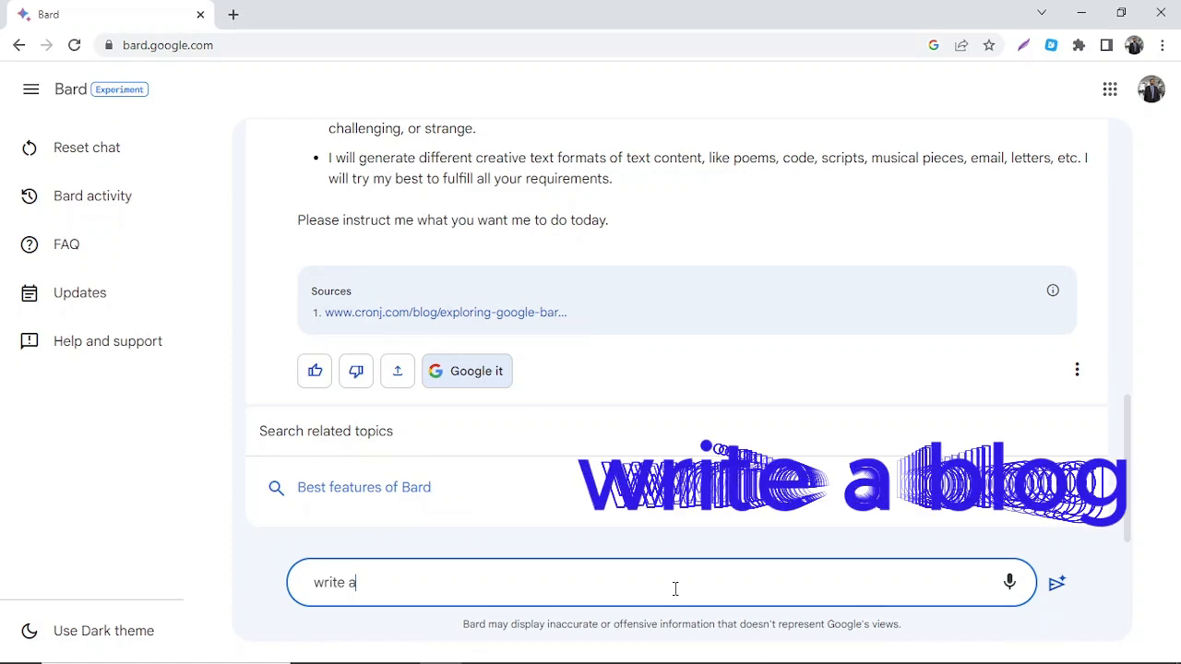
pyautogui.write(' blog post fo')
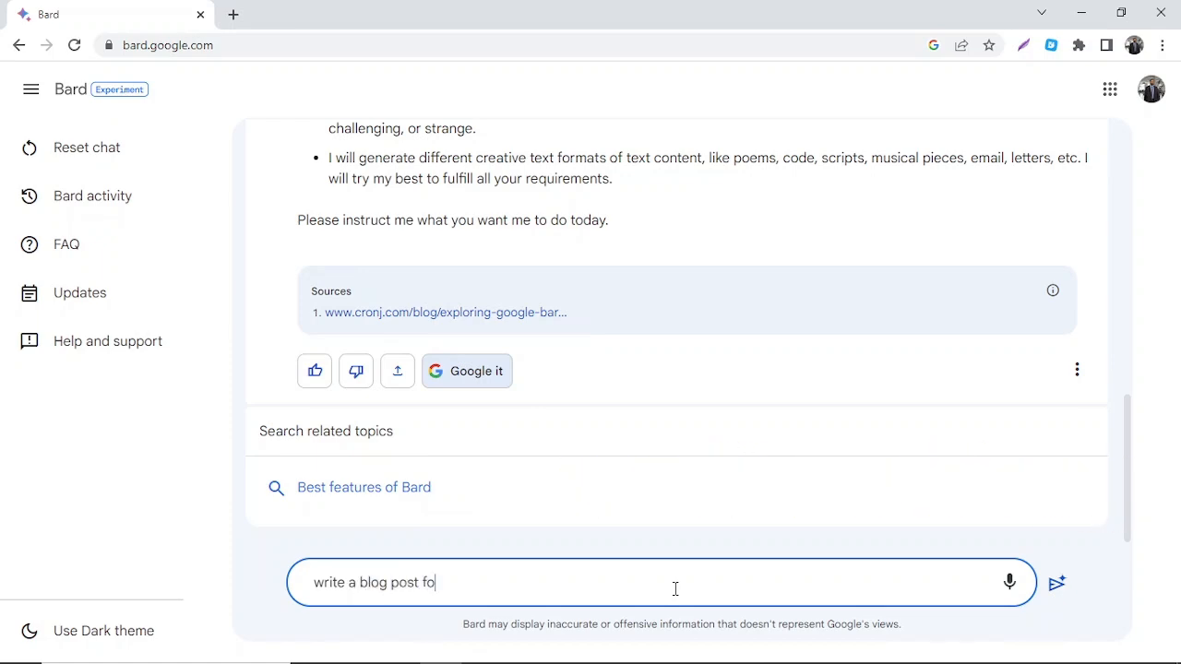
pyautogui.write('r me about pas')
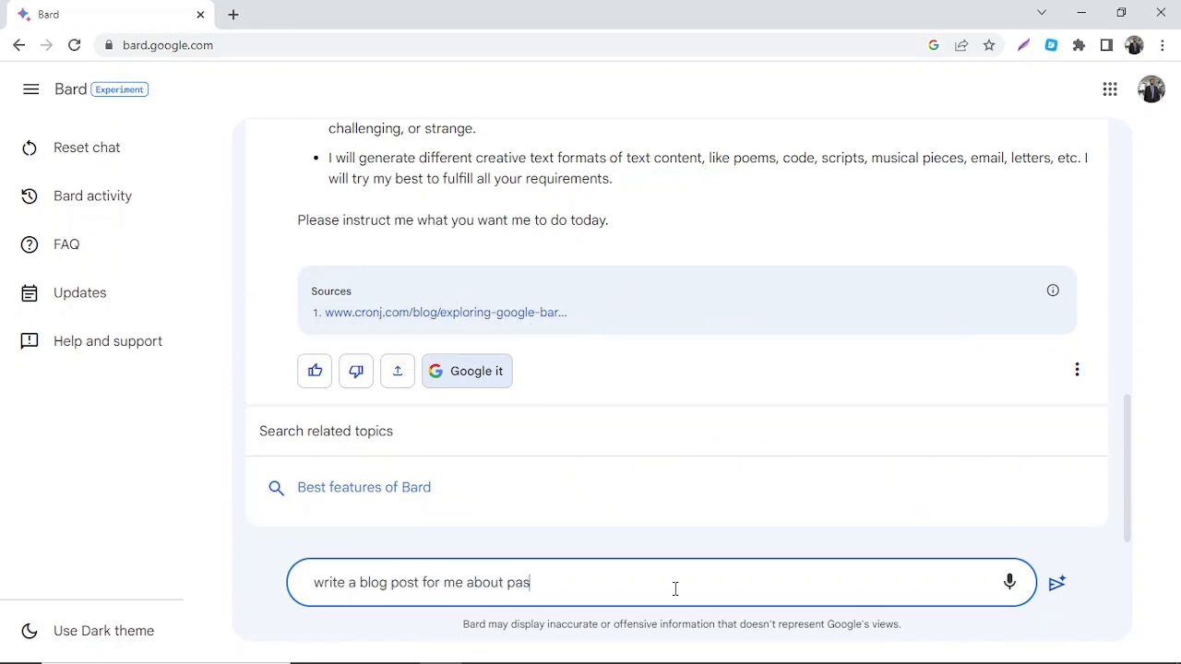
pyautogui.write('sive income')
pyautogui.press('Return')
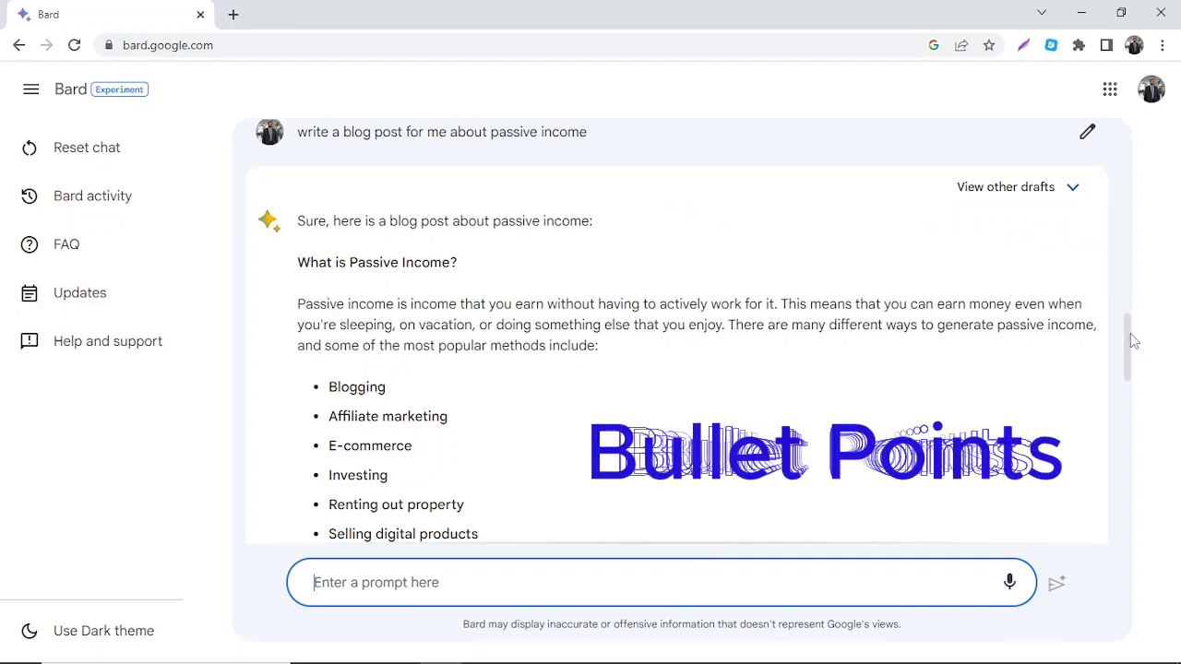
# Read through the generated passive income blog post to its end and look over the whole chat.
pyautogui.scroll(-2, 1130, 343)
pyautogui.moveTo(1134, 349); pyautogui.dragTo(1143, 507)
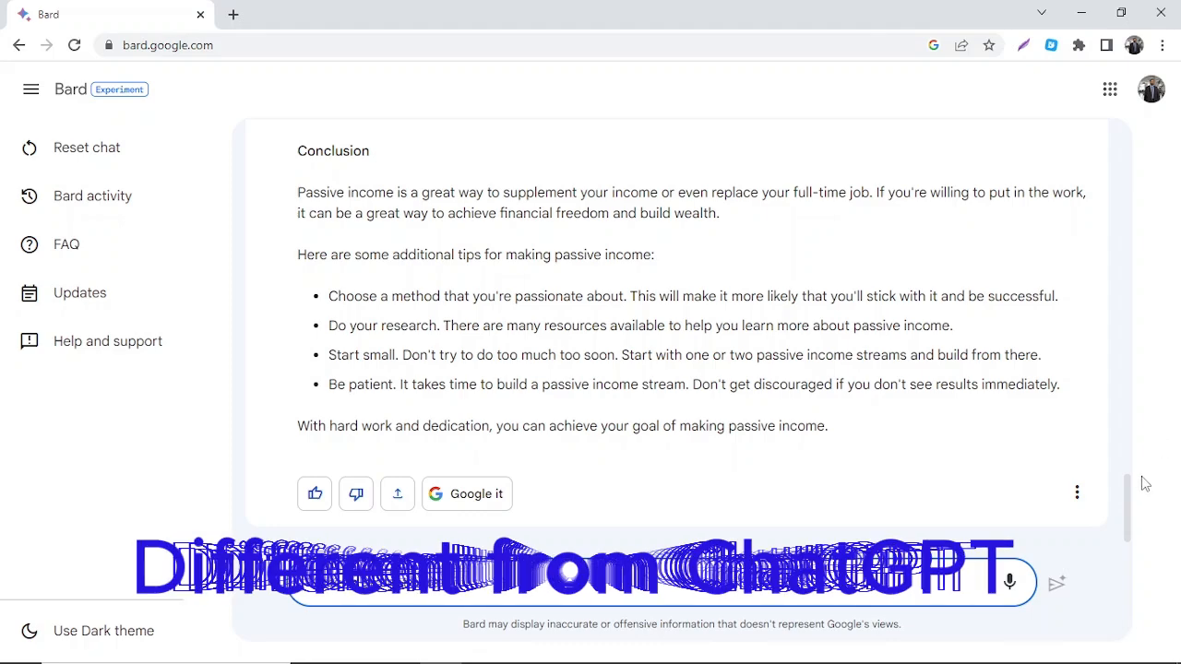
pyautogui.moveTo(1131, 499); pyautogui.dragTo(1147, 520)
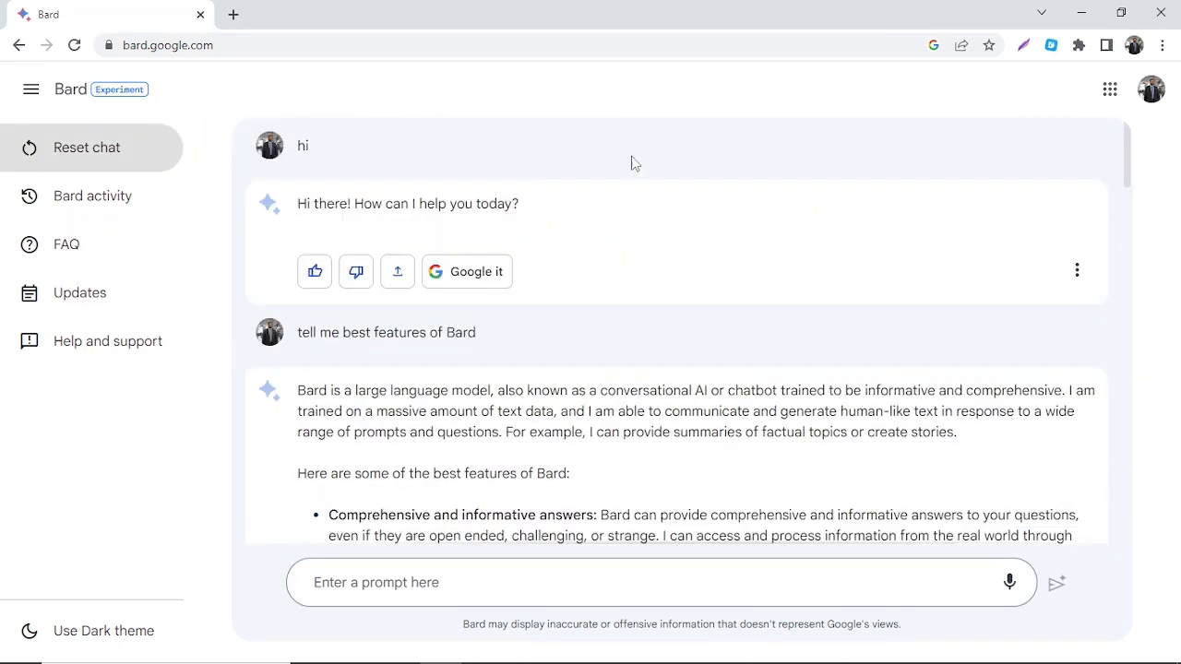
pyautogui.click(90, 157)
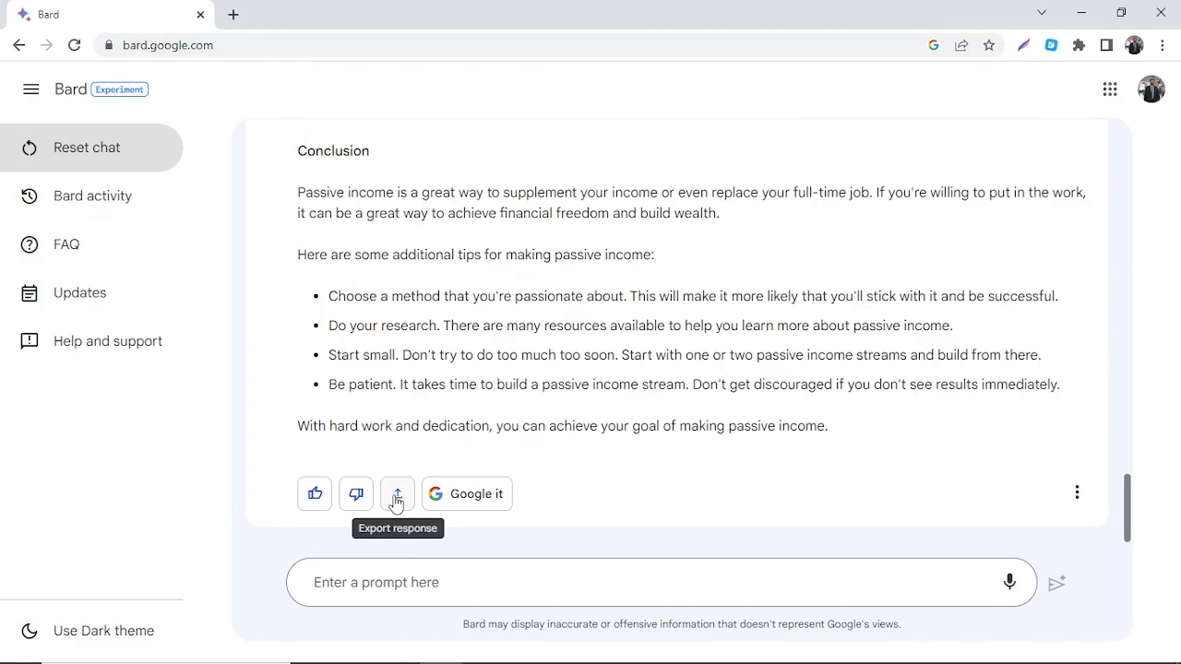
# Export the passive income blog post to Google Docs and open the new document.
pyautogui.click(396, 500)
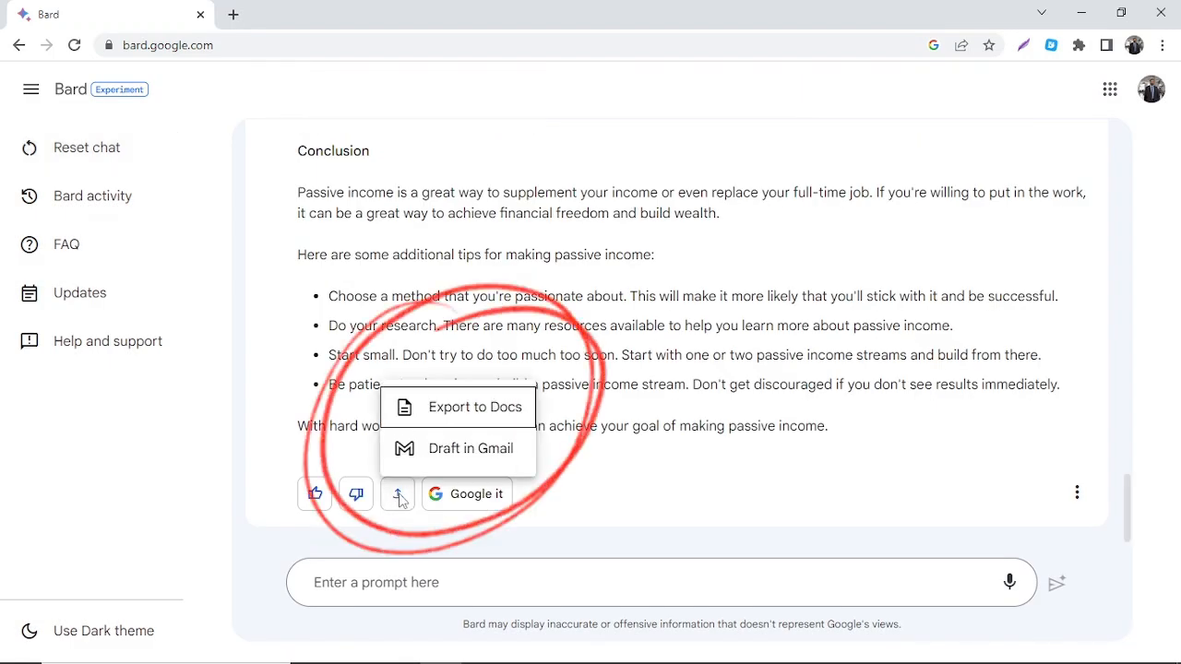
pyautogui.click(464, 409)
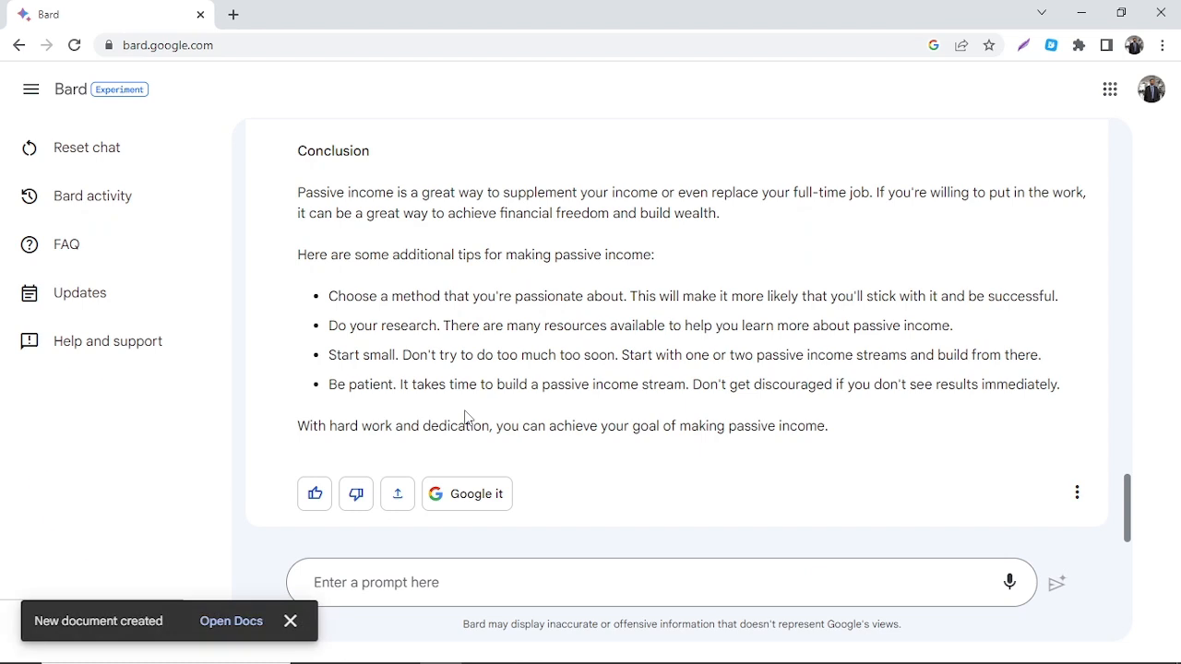
pyautogui.click(231, 621)
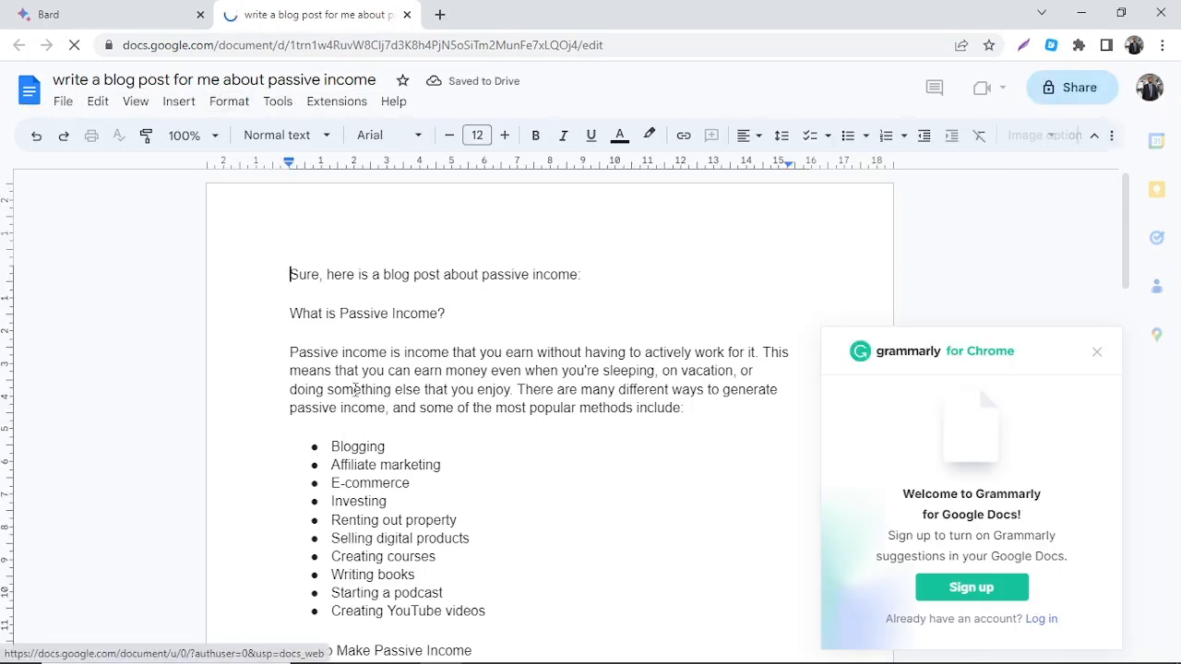
# Dismiss the Grammarly pop-up, read through the exported document and close it.
pyautogui.click(1098, 355)
pyautogui.moveTo(1127, 249); pyautogui.dragTo(1141, 608)
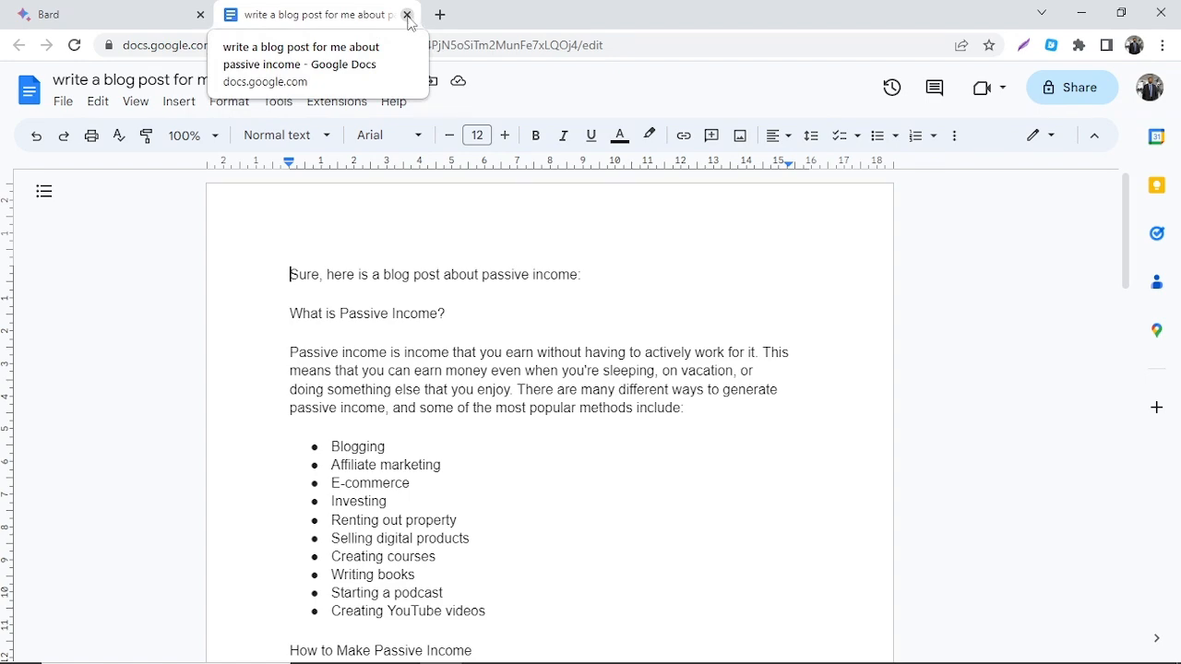
pyautogui.click(406, 16)
# Export the same blog post response as a Gmail draft, then open the draft and read through it.
pyautogui.click(400, 503)
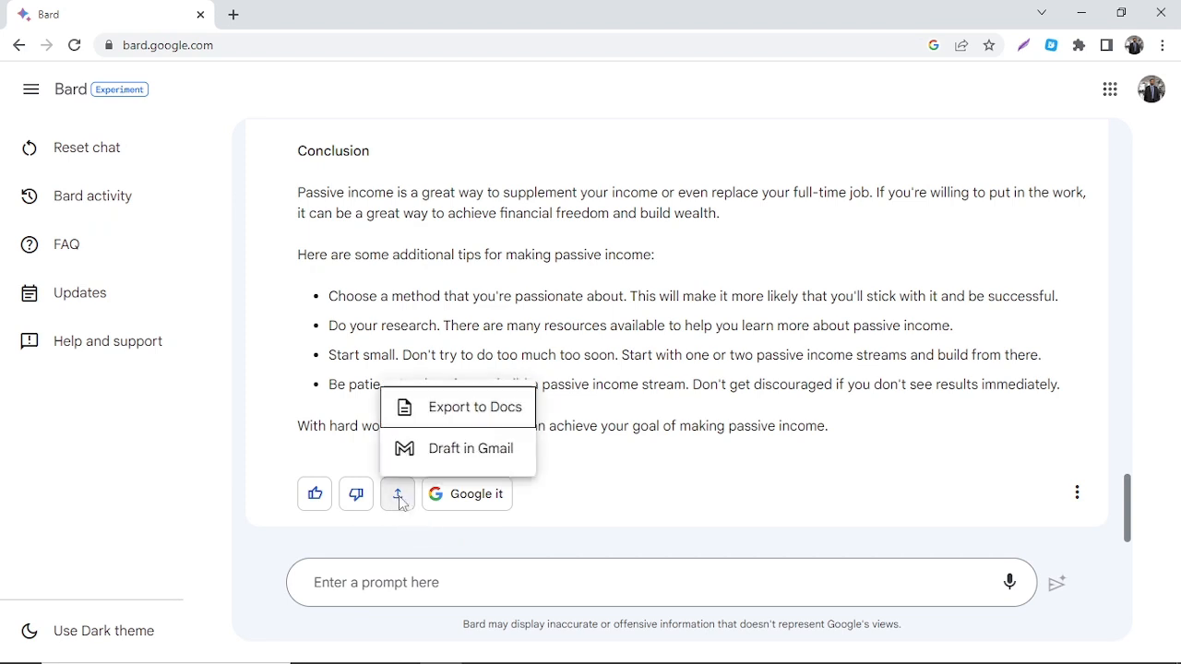
pyautogui.click(465, 450)
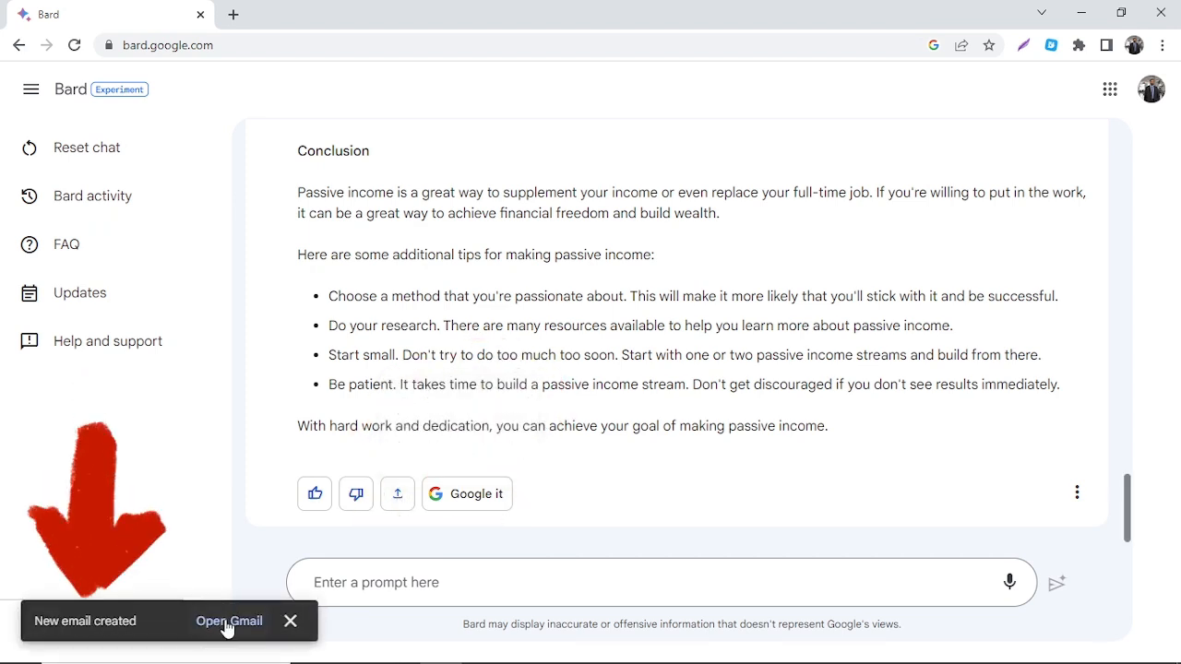
pyautogui.click(228, 625)
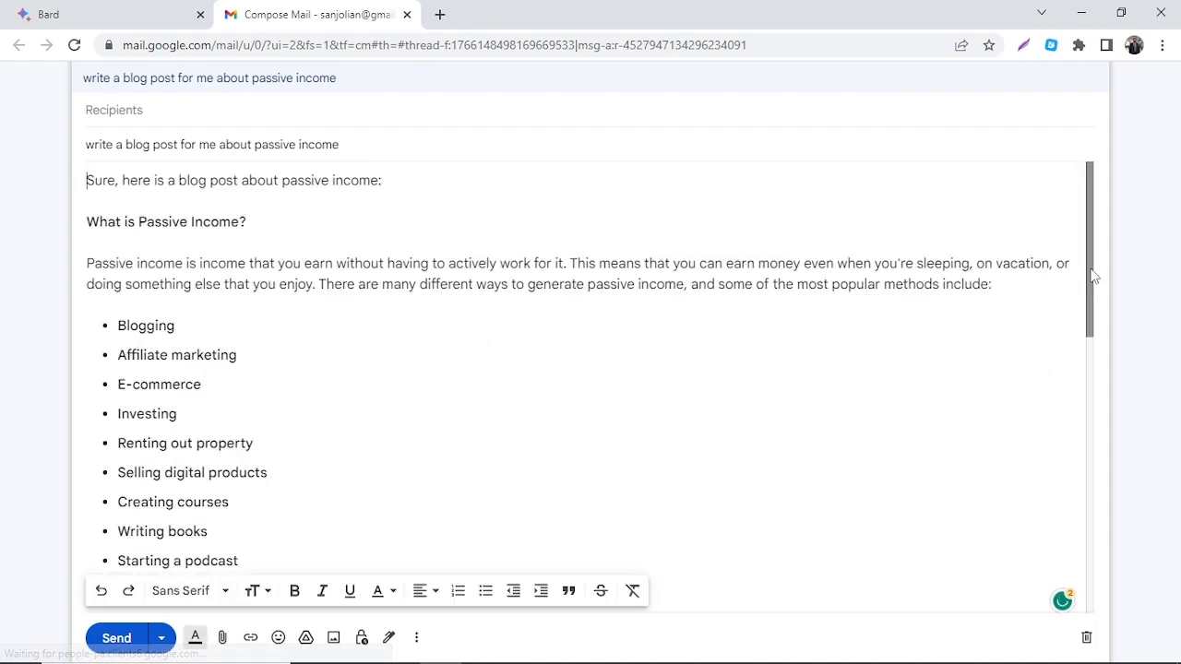
pyautogui.scroll(-10, 1078, 443)
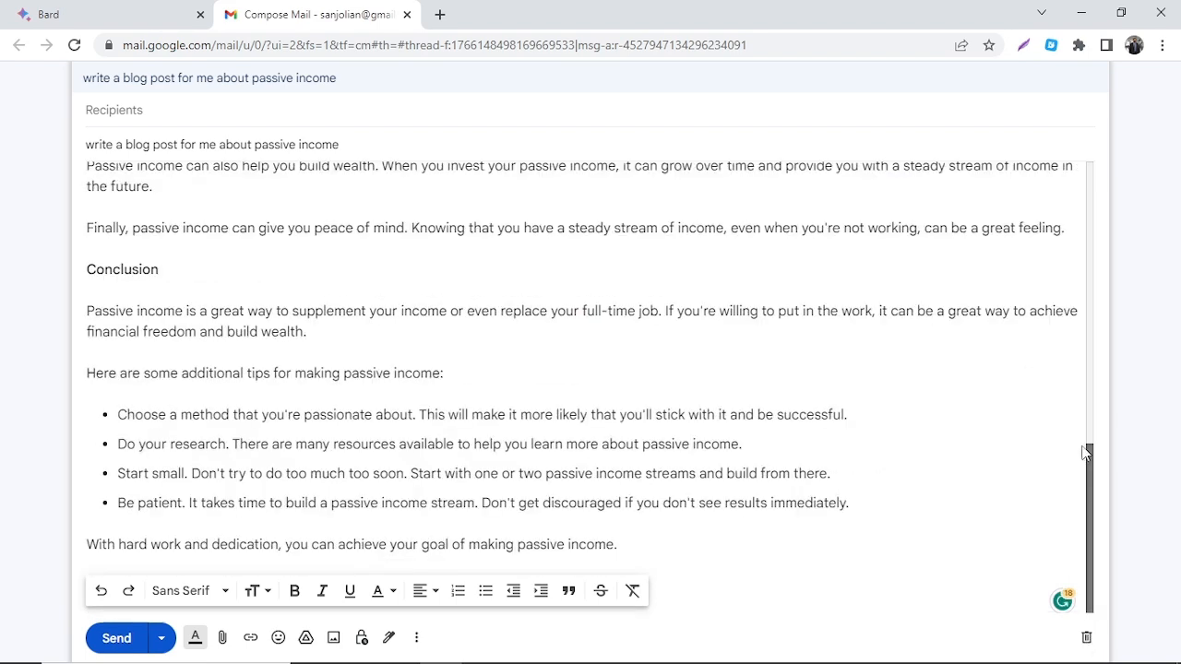
pyautogui.scroll(10, 1086, 470)
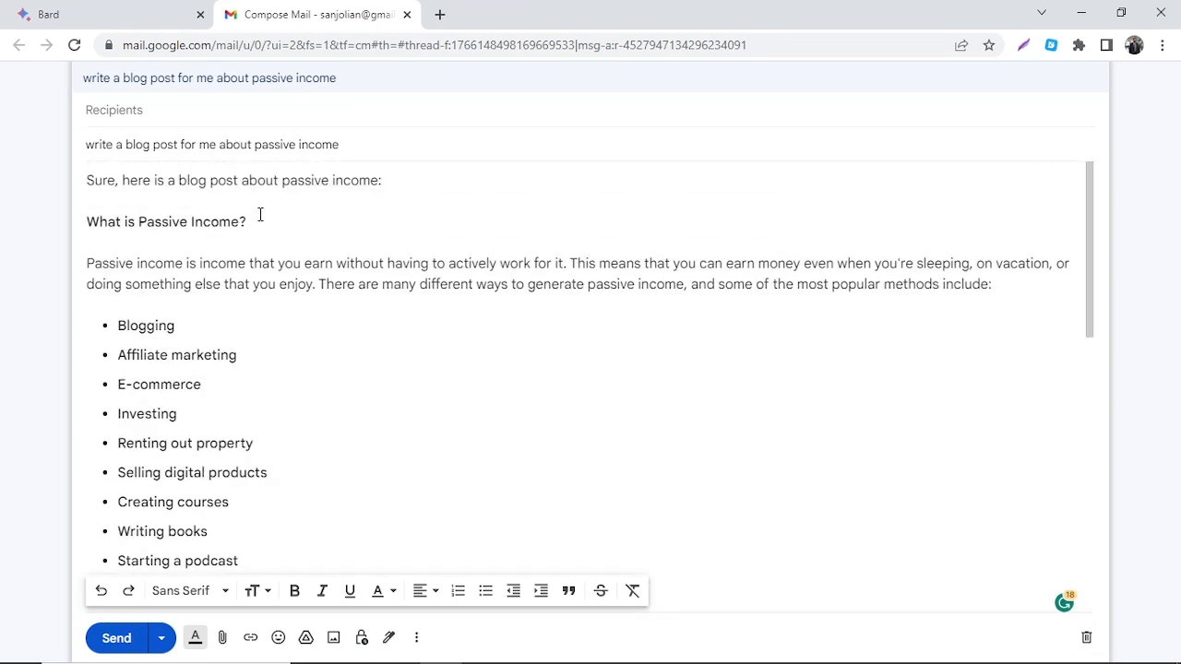
# Add the suggested contact as the draft's recipient, check the message to its end and send the email.
pyautogui.click(170, 102)
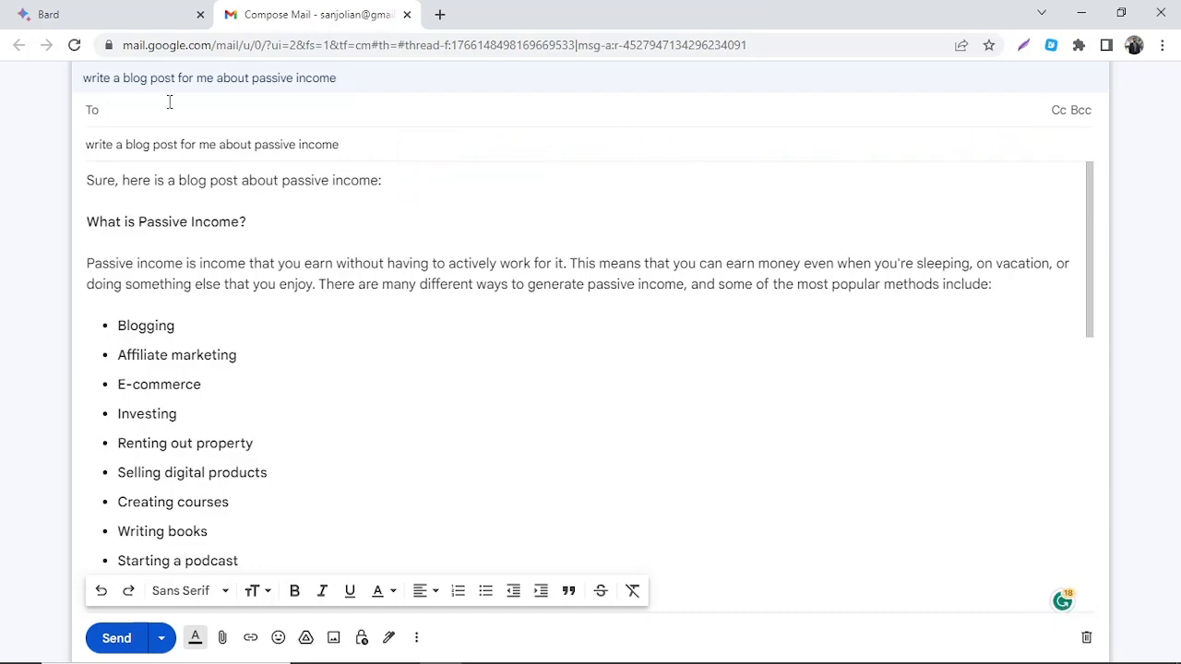
pyautogui.write('sanj')
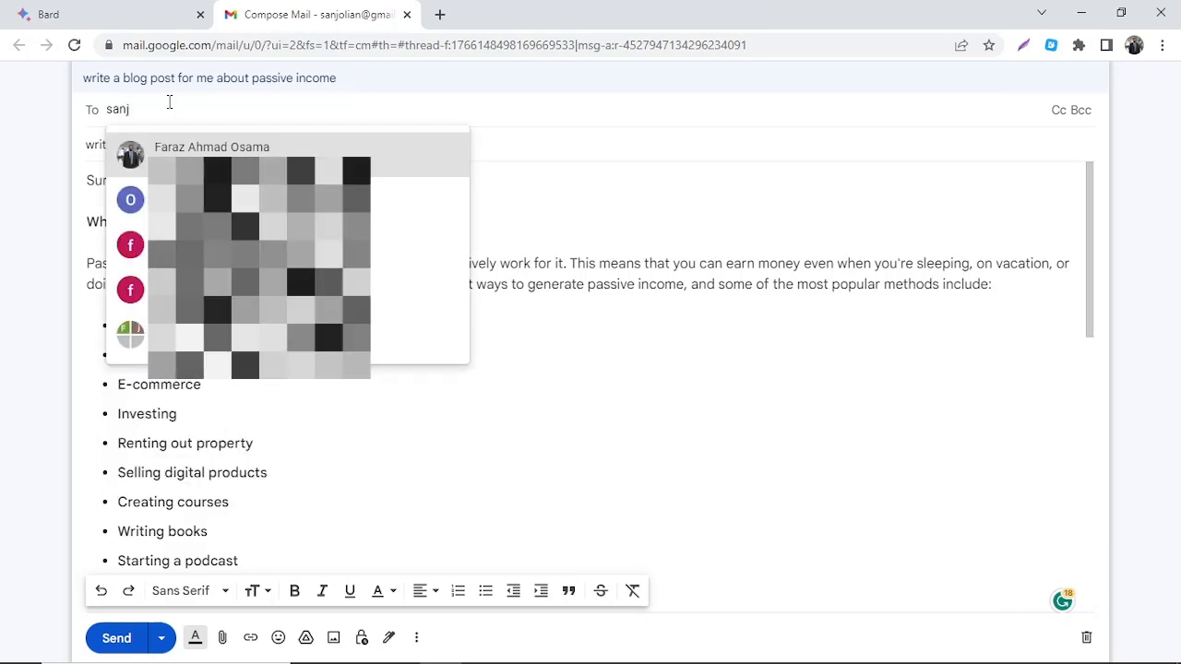
pyautogui.click(328, 162)
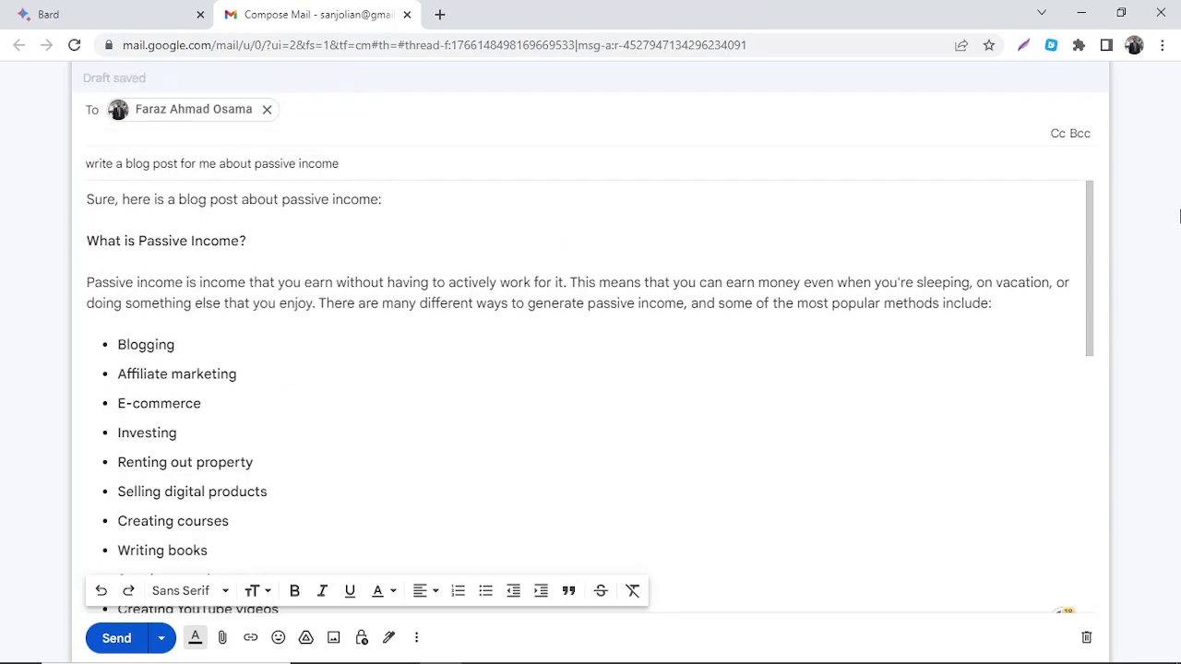
pyautogui.moveTo(1089, 343); pyautogui.dragTo(1110, 591)
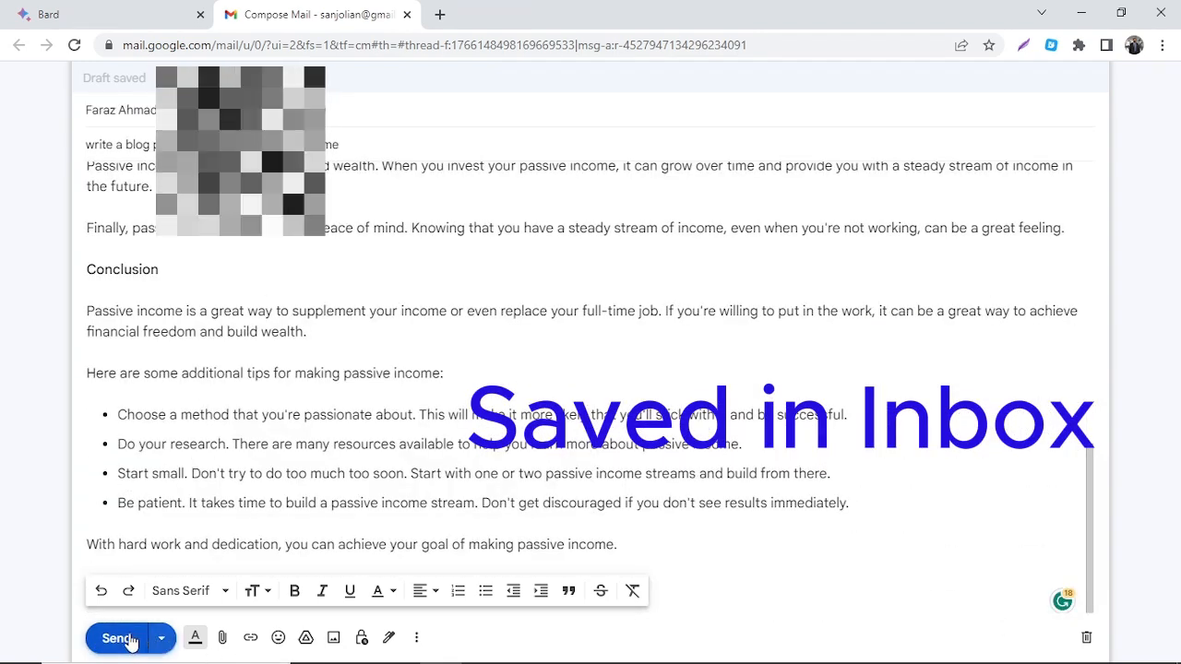
pyautogui.hotkey('ctrl', 'Return')
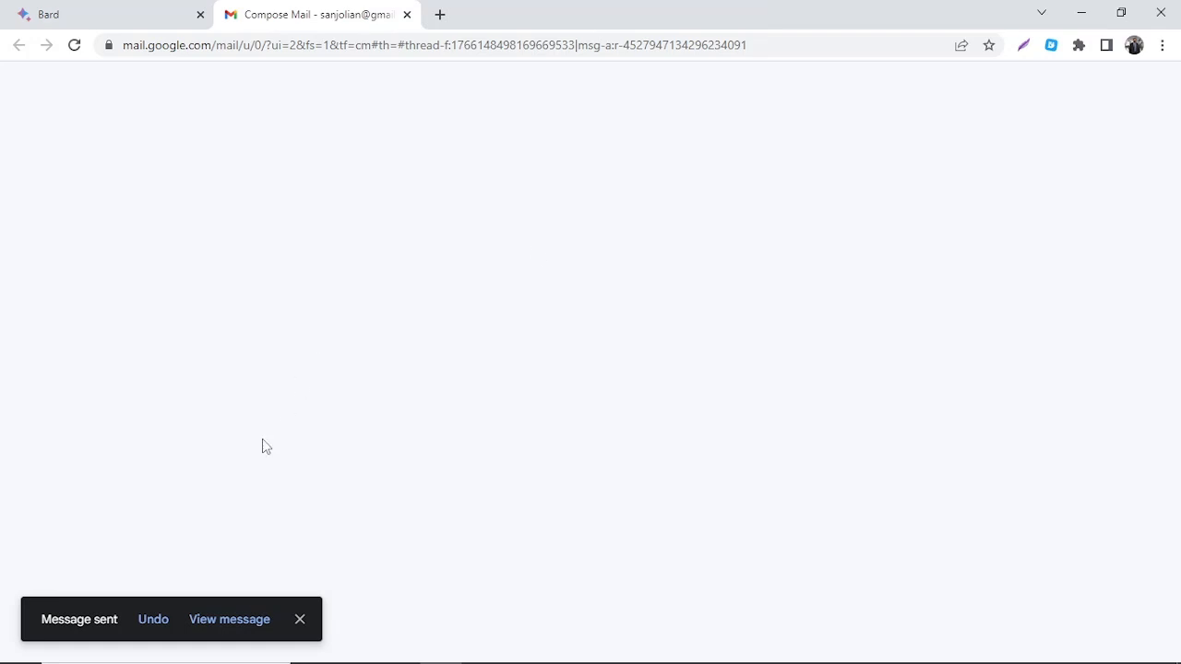
# View the sent passive income email, close the empty compose page, read through the message and close it.
pyautogui.click(231, 625)
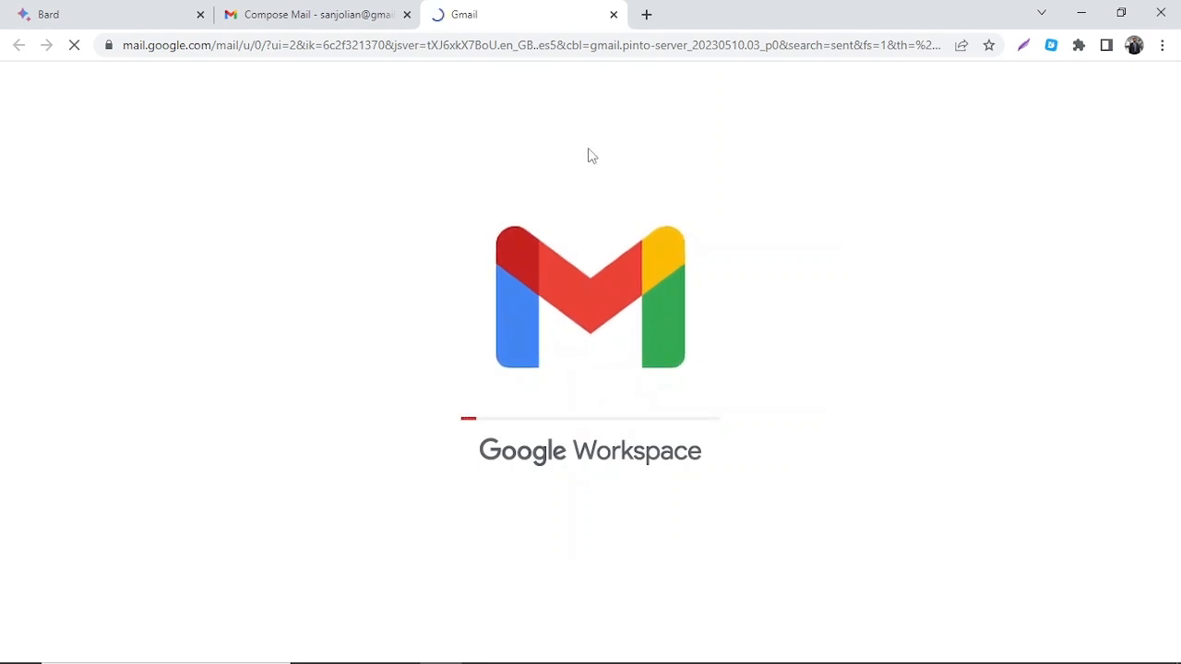
pyautogui.click(284, 16)
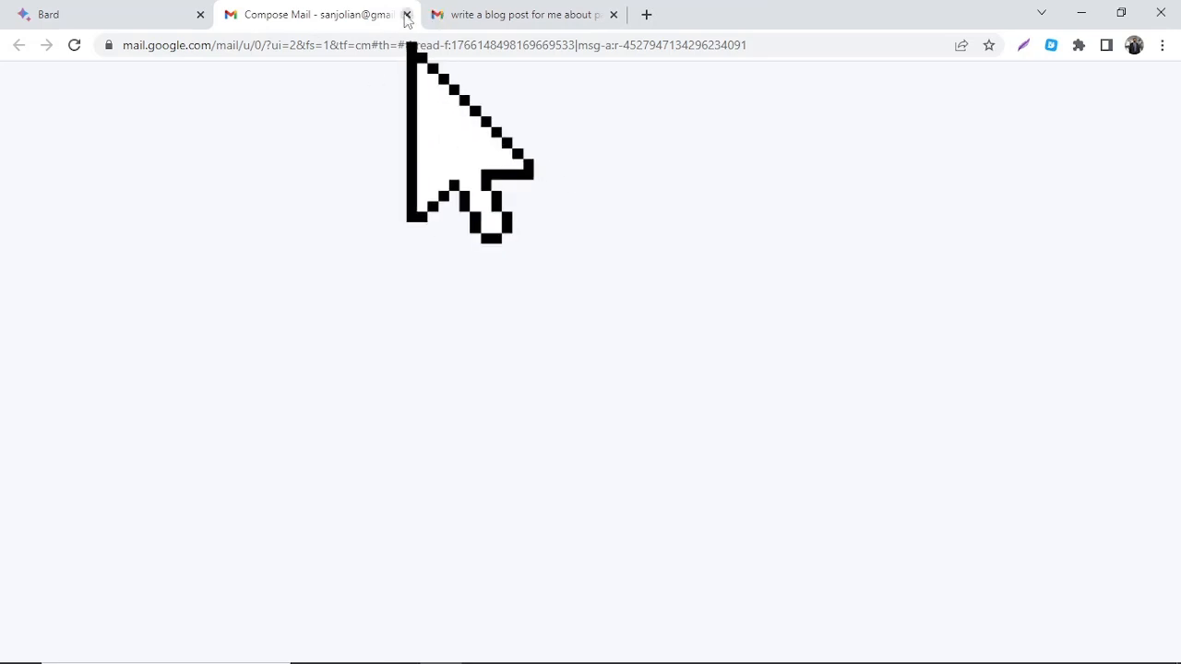
pyautogui.click(407, 14)
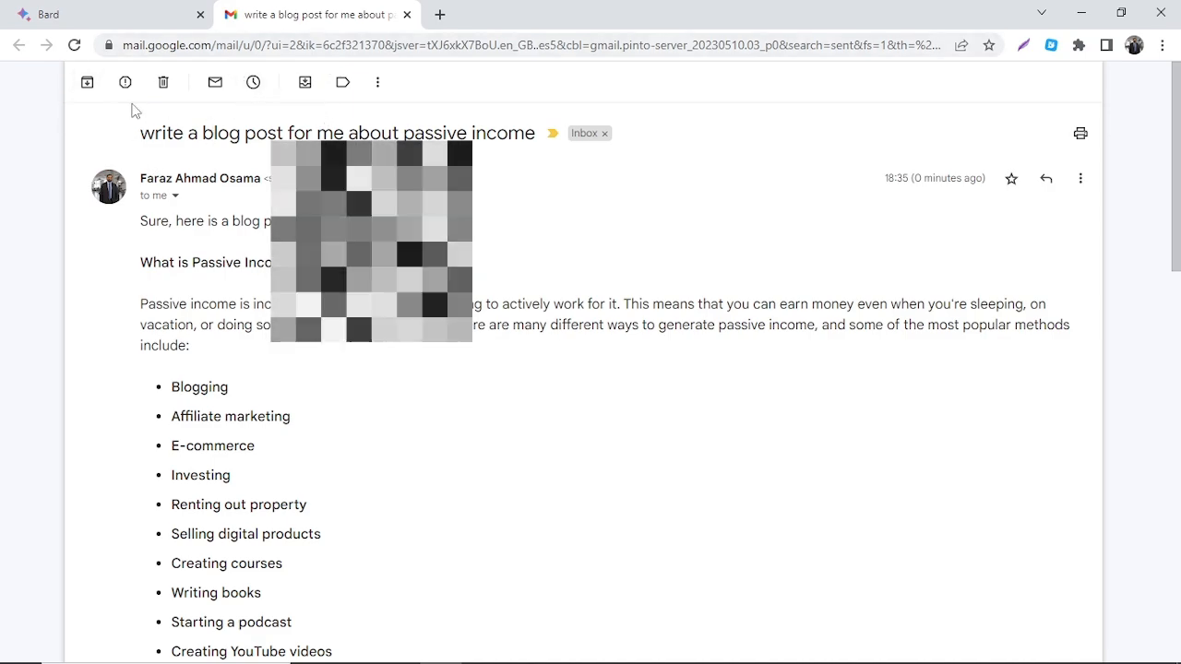
pyautogui.scroll(-10, 1169, 201)
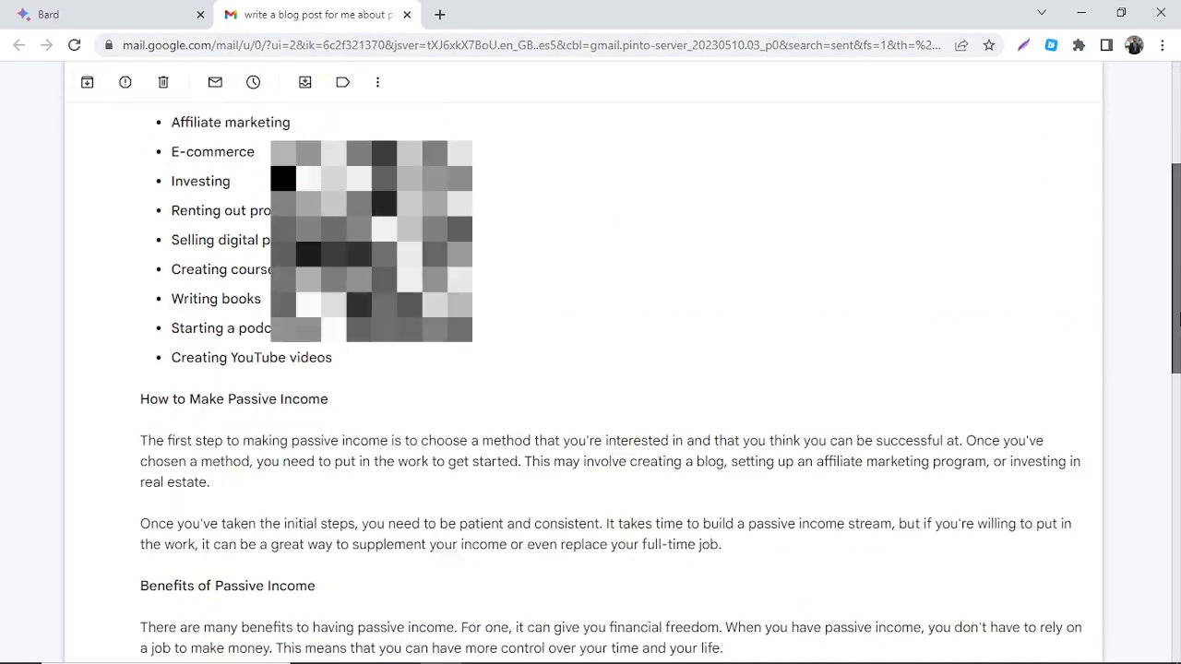
pyautogui.scroll(7, 1156, 219)
pyautogui.scroll(3, 1156, 218)
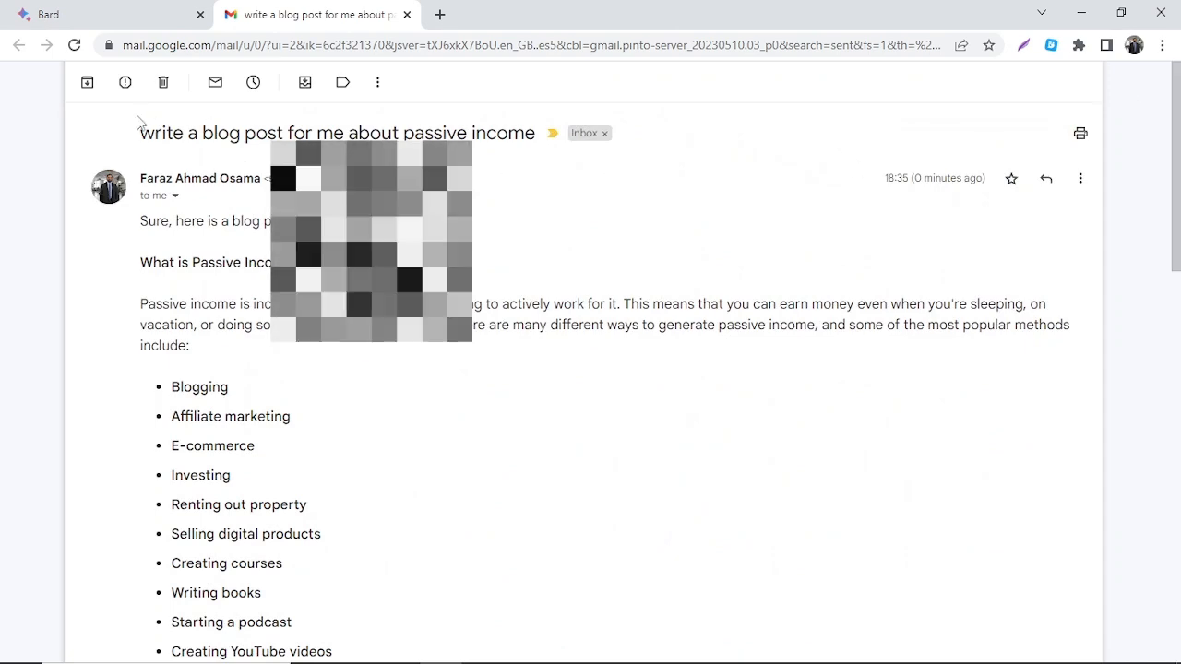
pyautogui.click(407, 15)
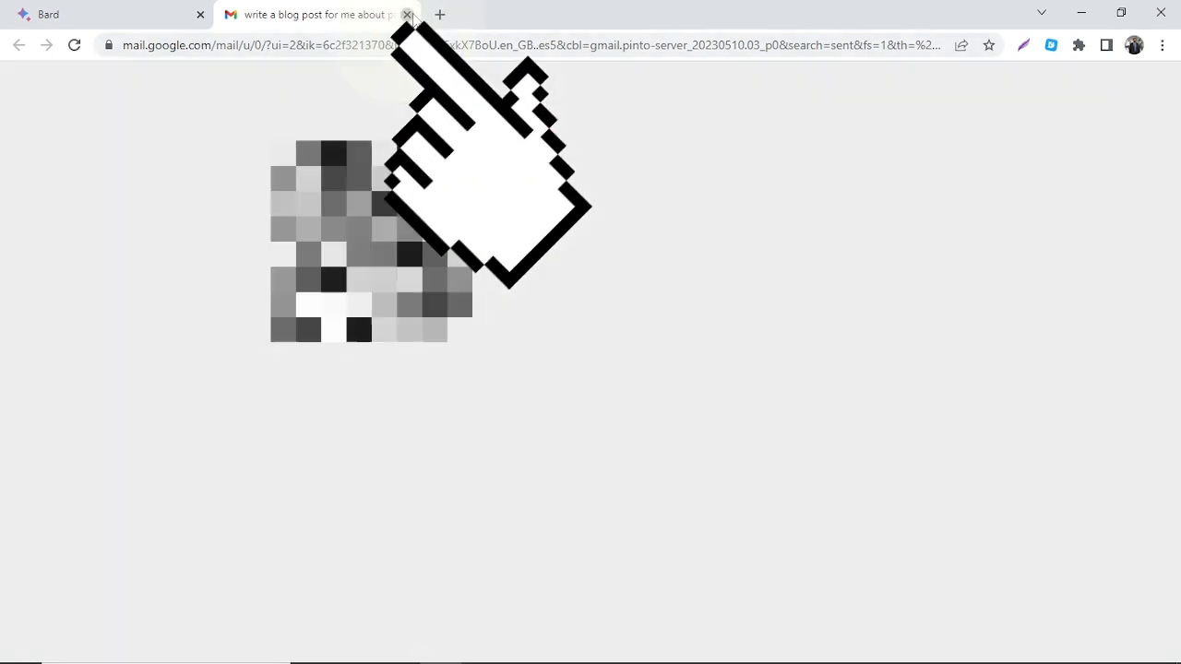
# Open the Gmail inbox in a new tab, open the "Get started with Bard" email and launch Bard from it.
pyautogui.click(234, 15)
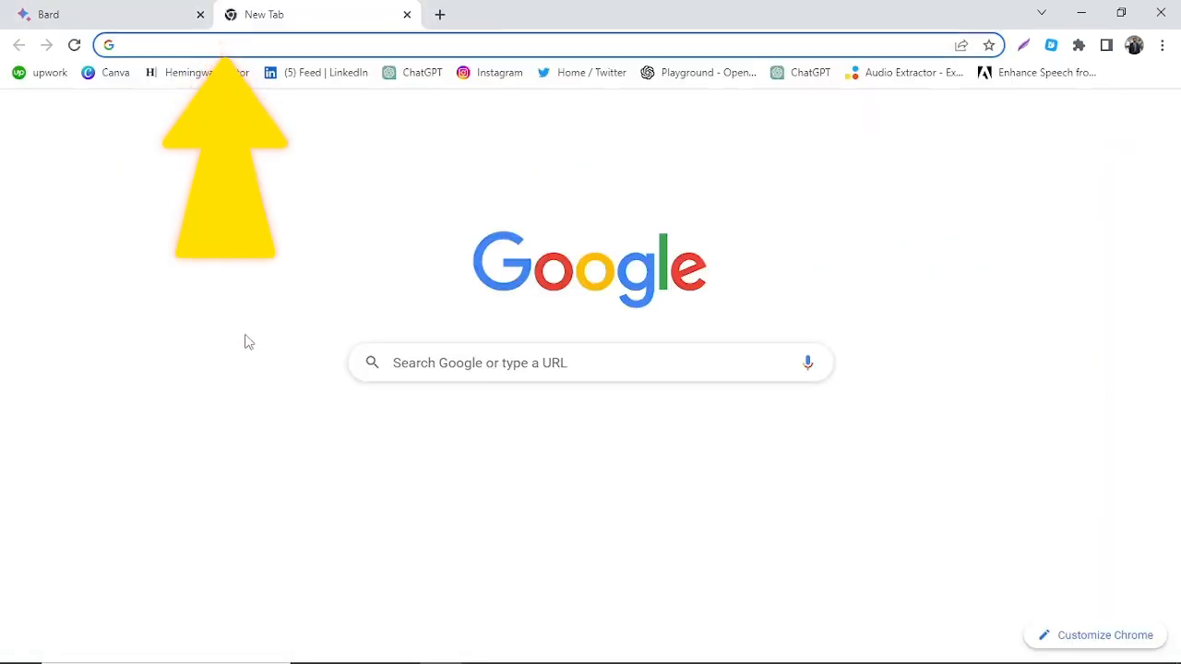
pyautogui.click(441, 466)
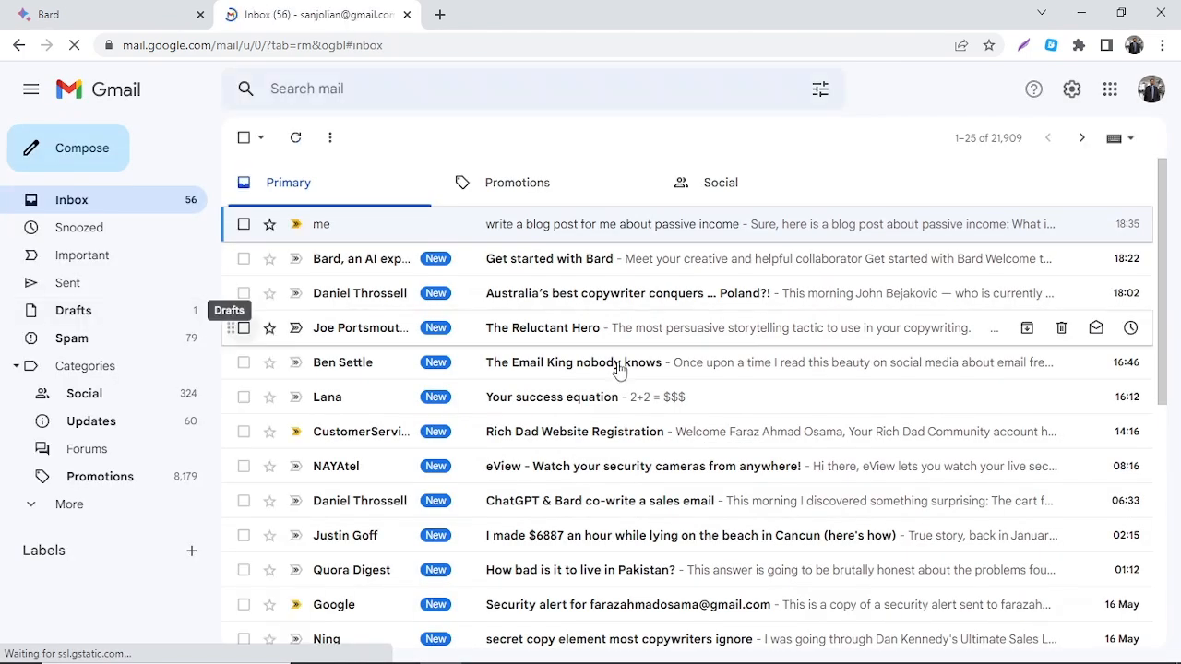
pyautogui.click(343, 230)
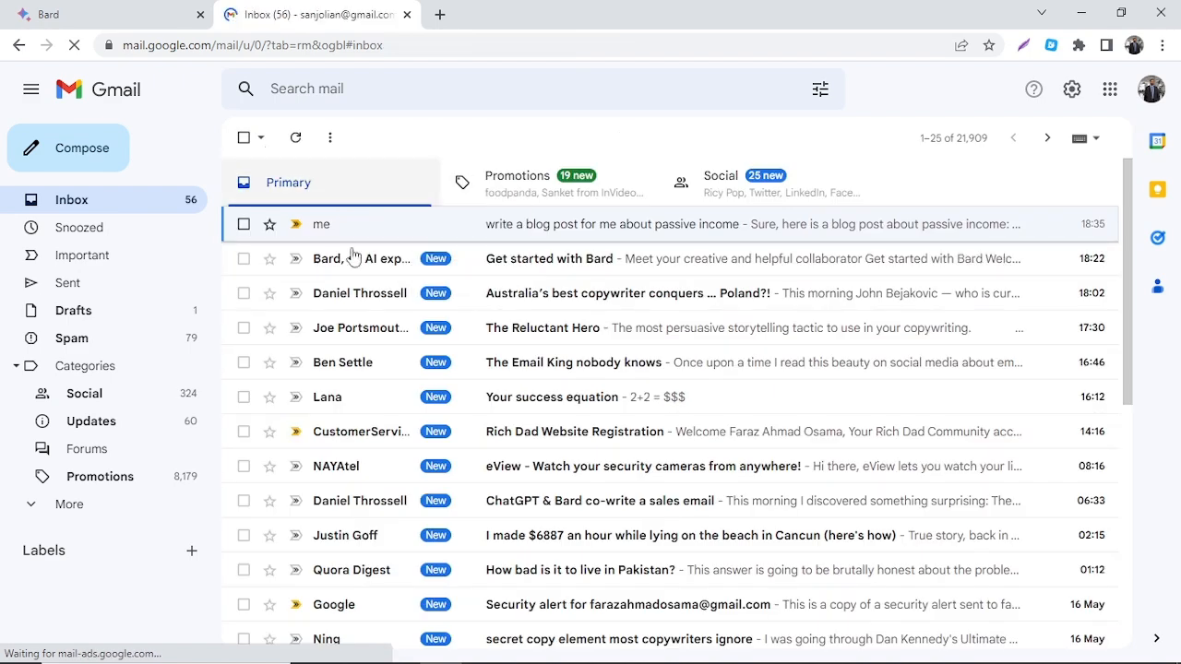
pyautogui.click(561, 264)
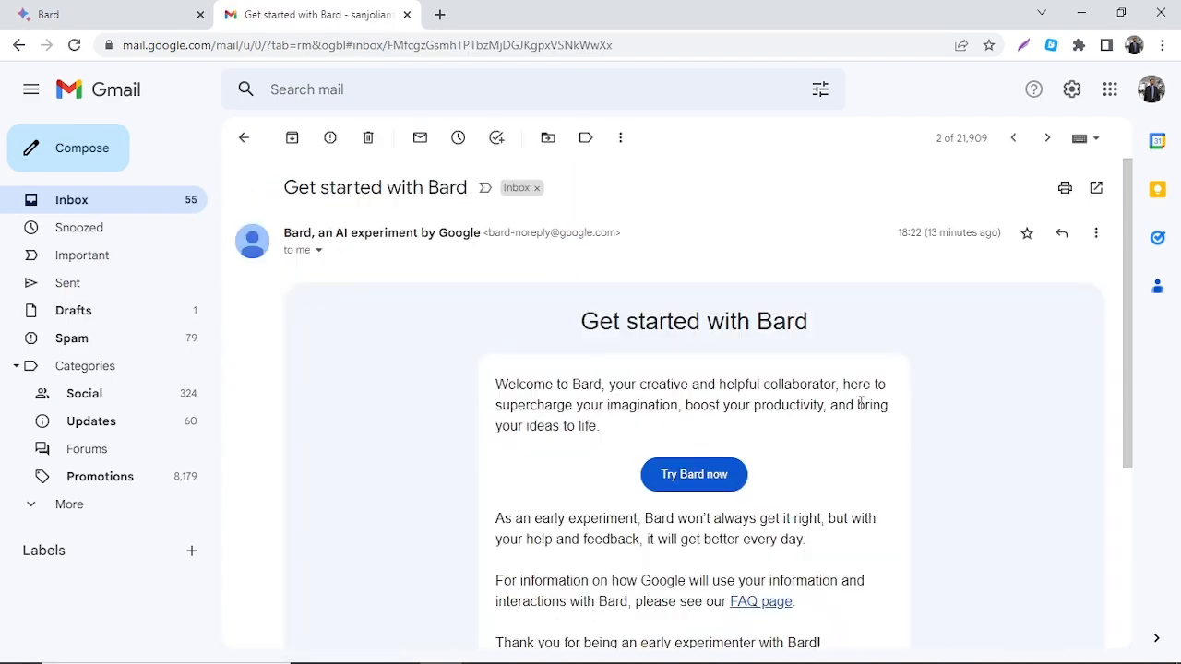
pyautogui.click(679, 446)
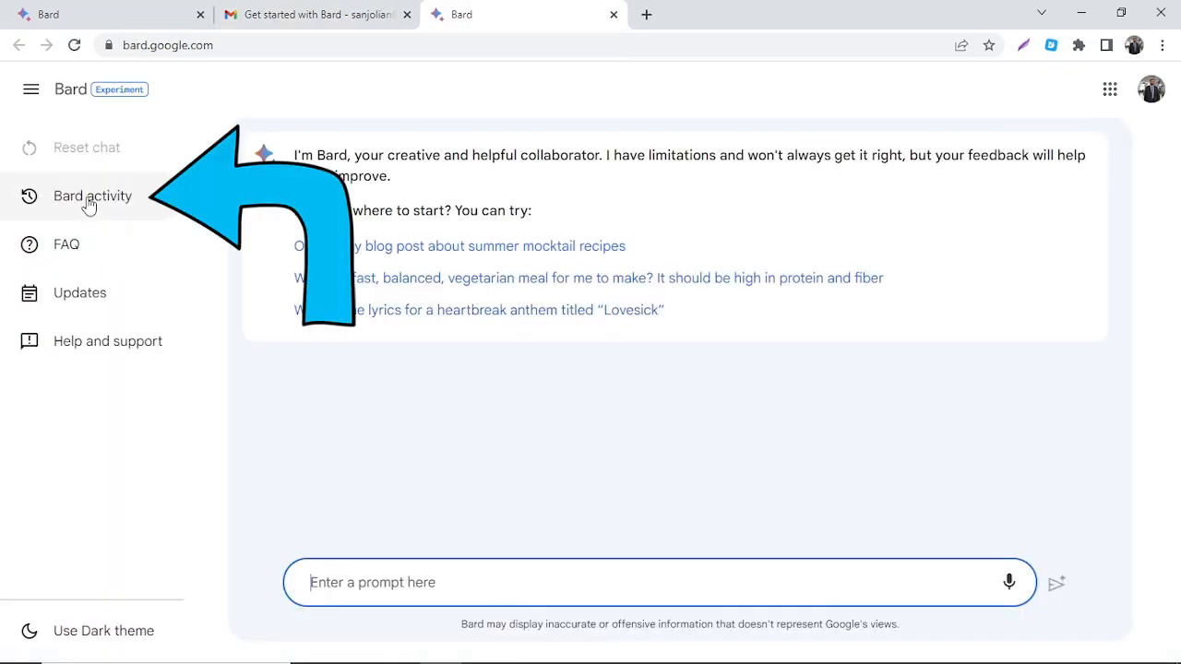
# Open the Bard activity page, review the stored prompts and the activity settings, and close the page.
pyautogui.click(87, 201)
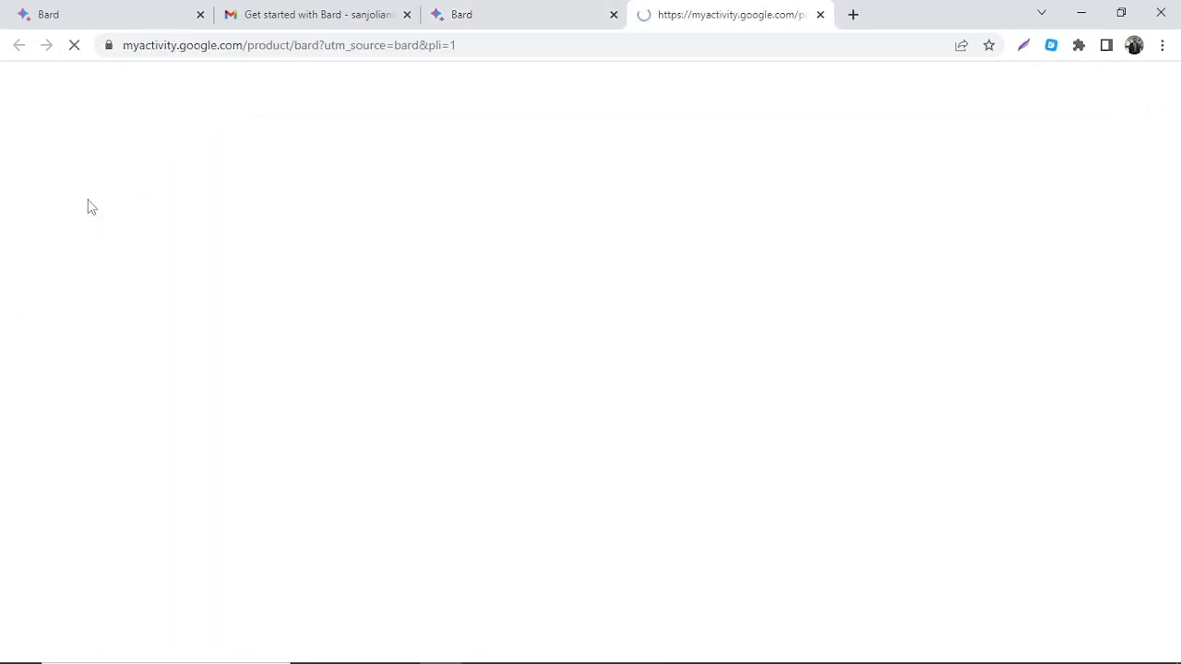
pyautogui.moveTo(1172, 323); pyautogui.dragTo(1177, 518)
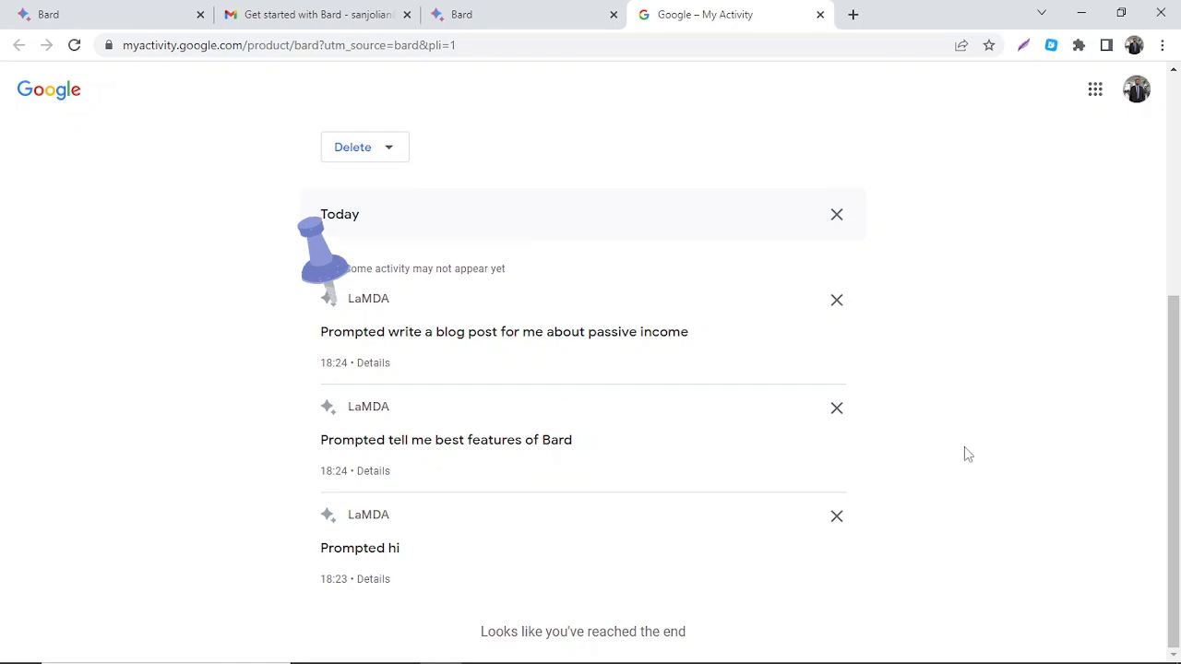
pyautogui.moveTo(1178, 395); pyautogui.dragTo(1169, 118)
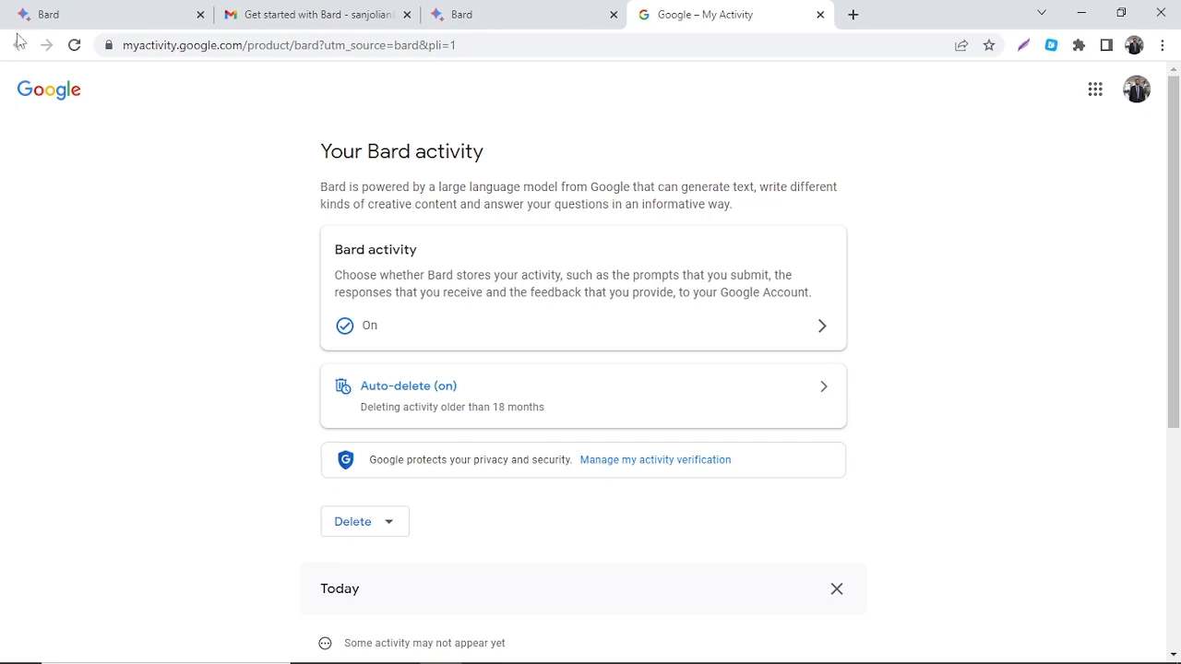
pyautogui.click(820, 15)
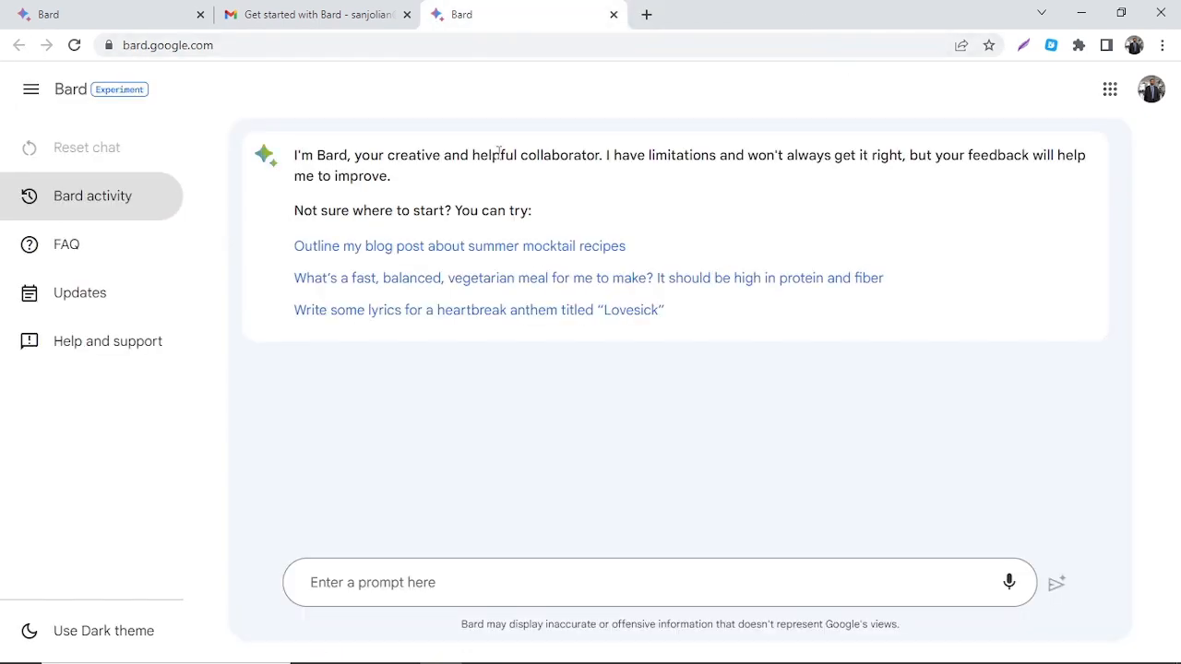
# Open the Bard FAQ, read the answer to "What's Bard all about?", collapse it and return to the Bard chat.
pyautogui.click(69, 250)
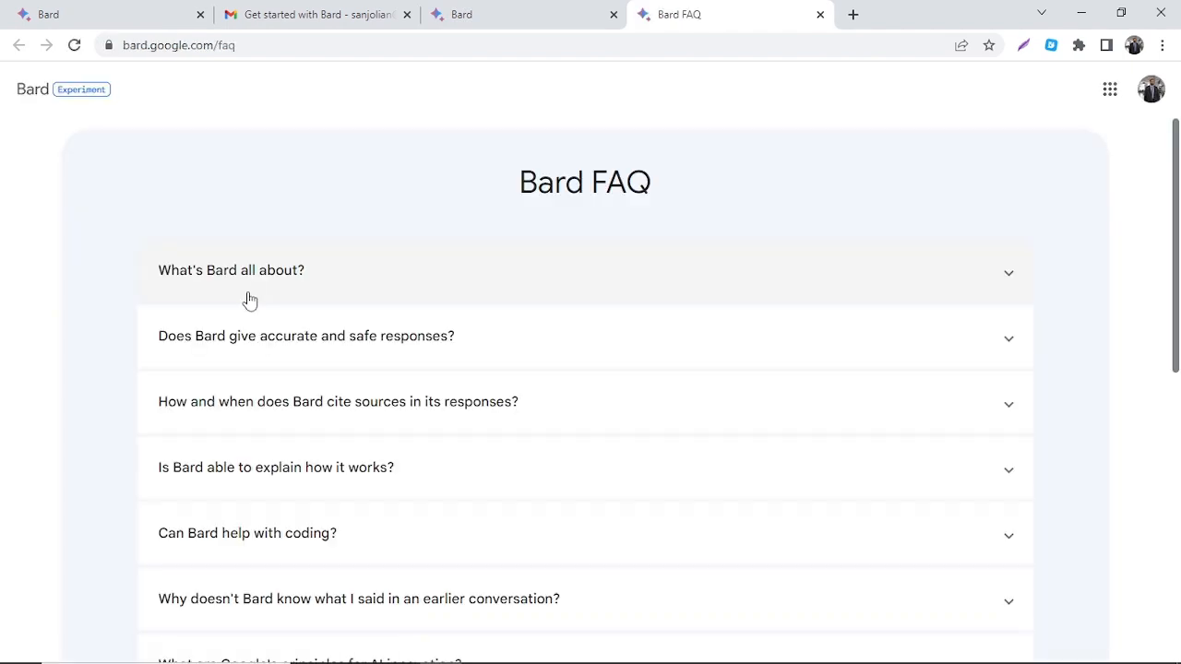
pyautogui.click(971, 283)
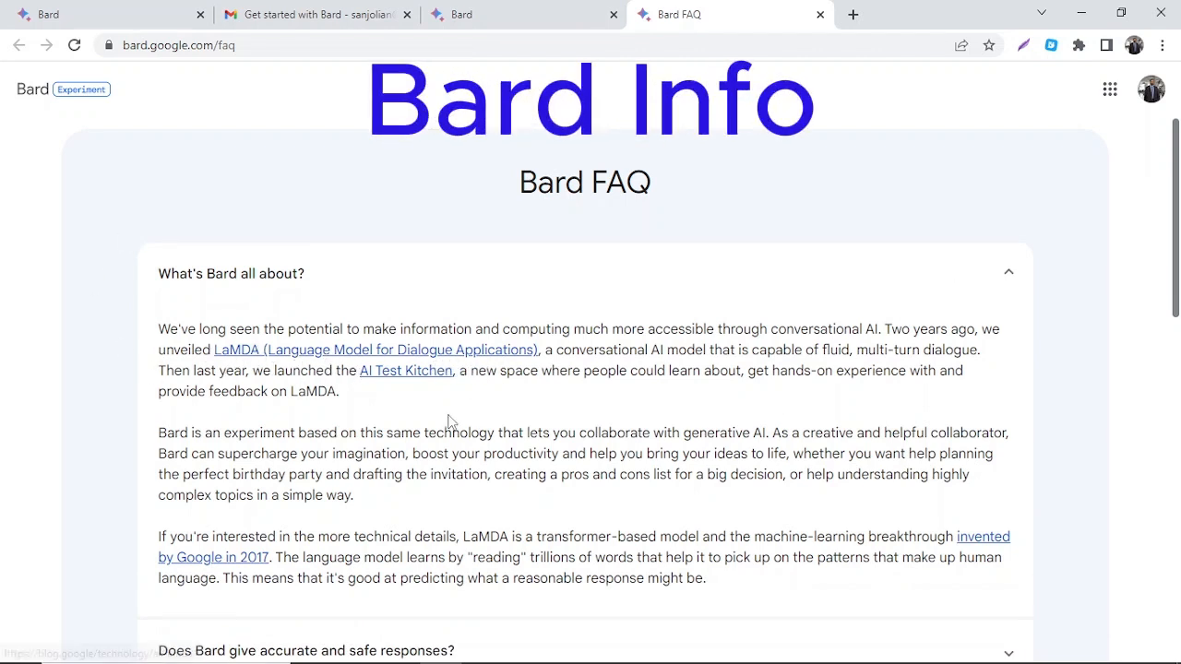
pyautogui.click(1010, 275)
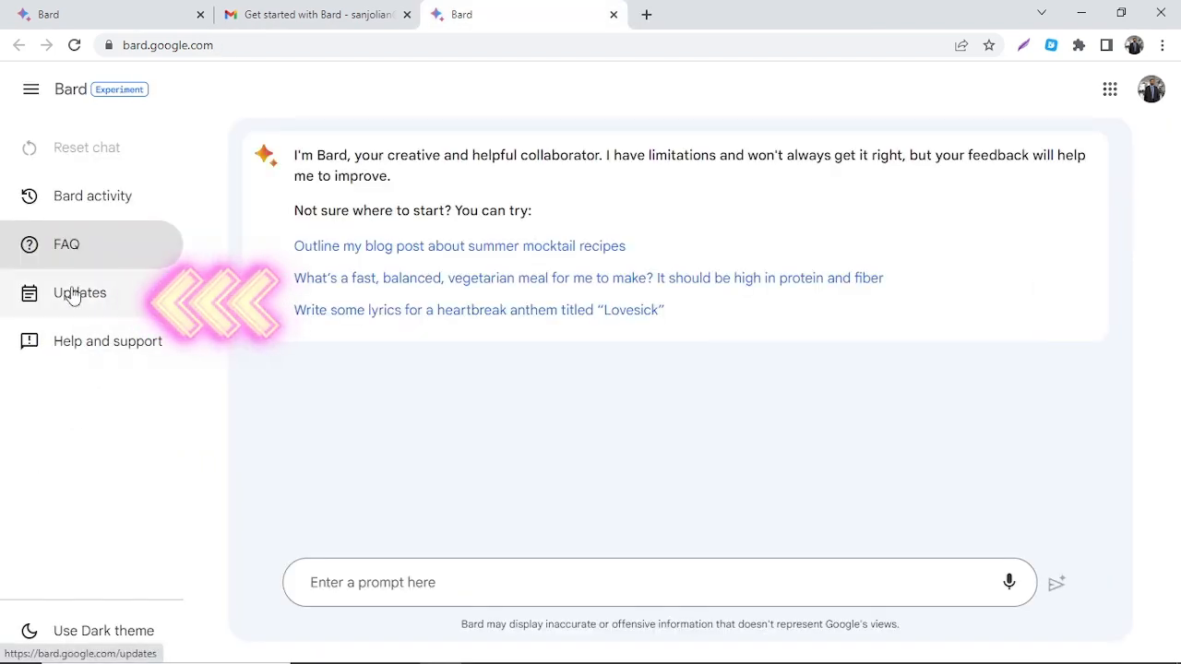
# Read the latest entries on Bard's Experiment updates page and view the Bard Help page, closing each one.
pyautogui.click(72, 294)
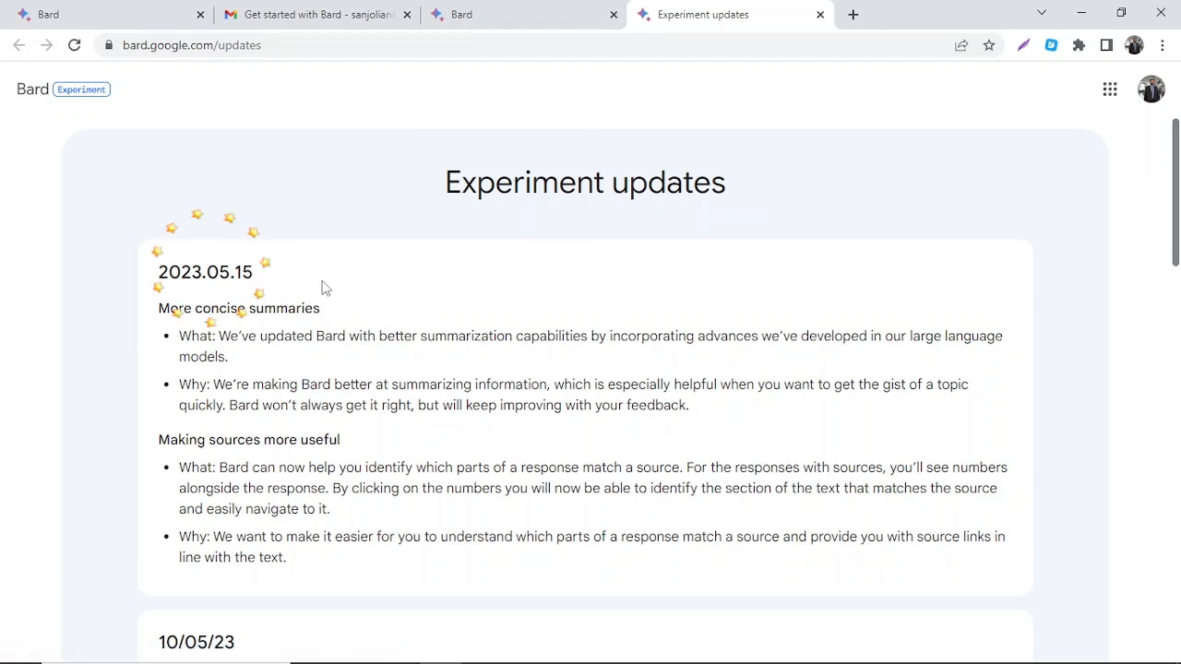
pyautogui.moveTo(1175, 238)
pyautogui.mouseDown()
pyautogui.moveTo(1179, 322)
pyautogui.moveTo(1178, 260)
pyautogui.mouseUp()
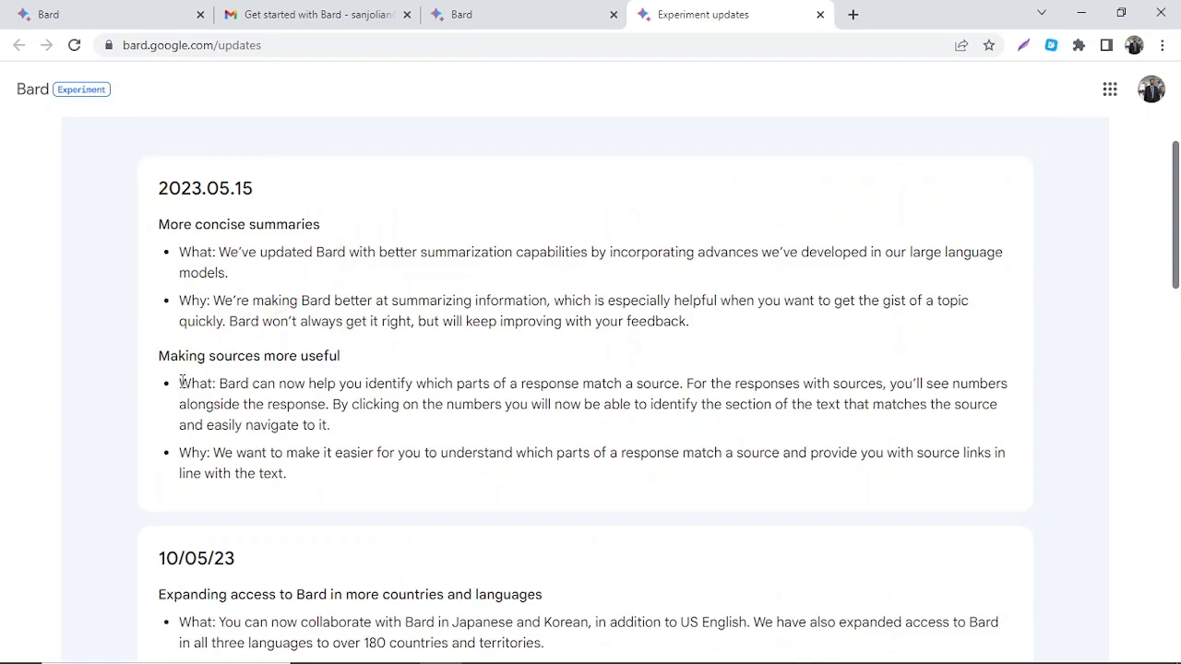
pyautogui.moveTo(1176, 267); pyautogui.dragTo(1135, 237)
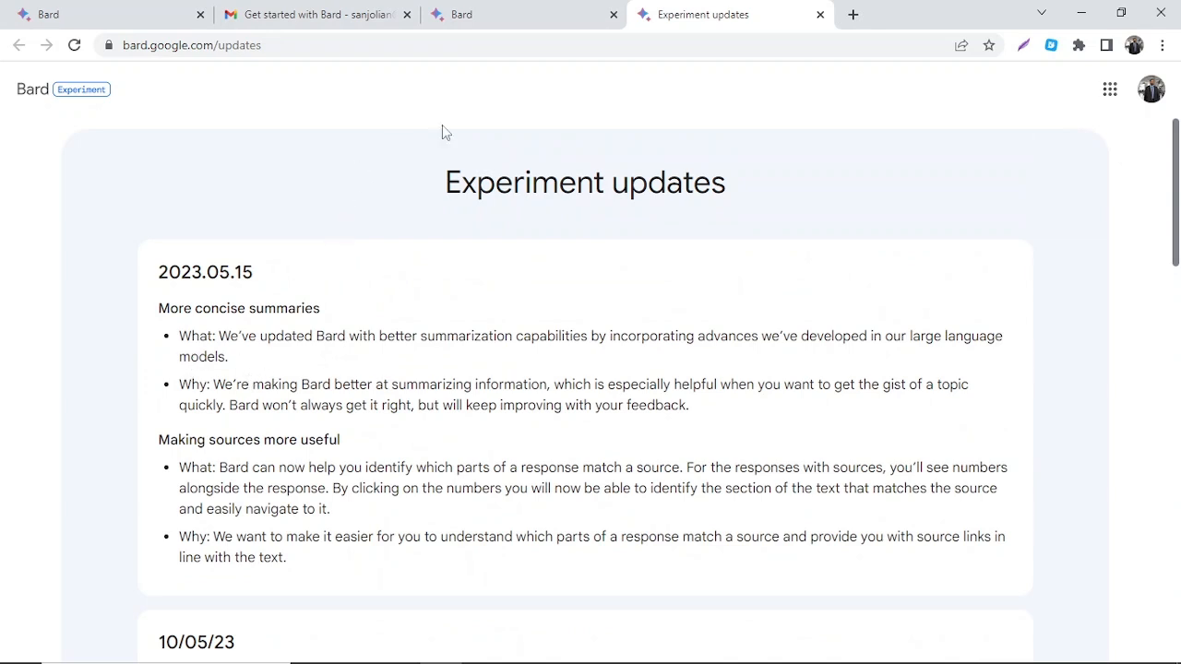
pyautogui.click(820, 15)
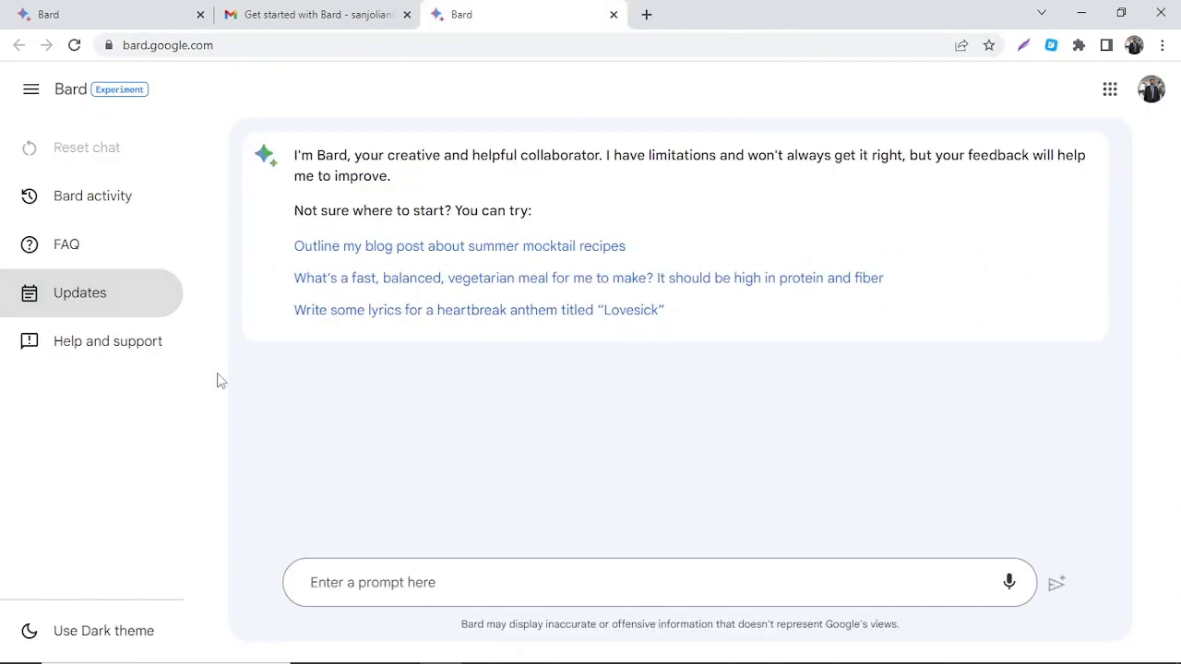
pyautogui.click(82, 358)
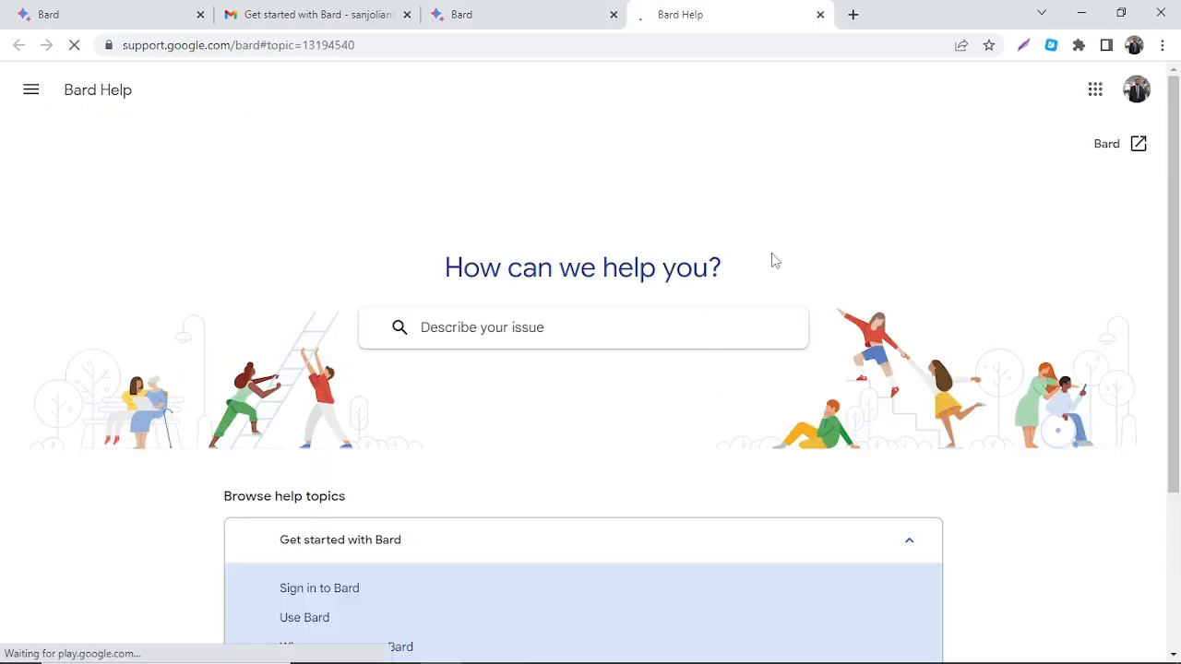
pyautogui.click(820, 15)
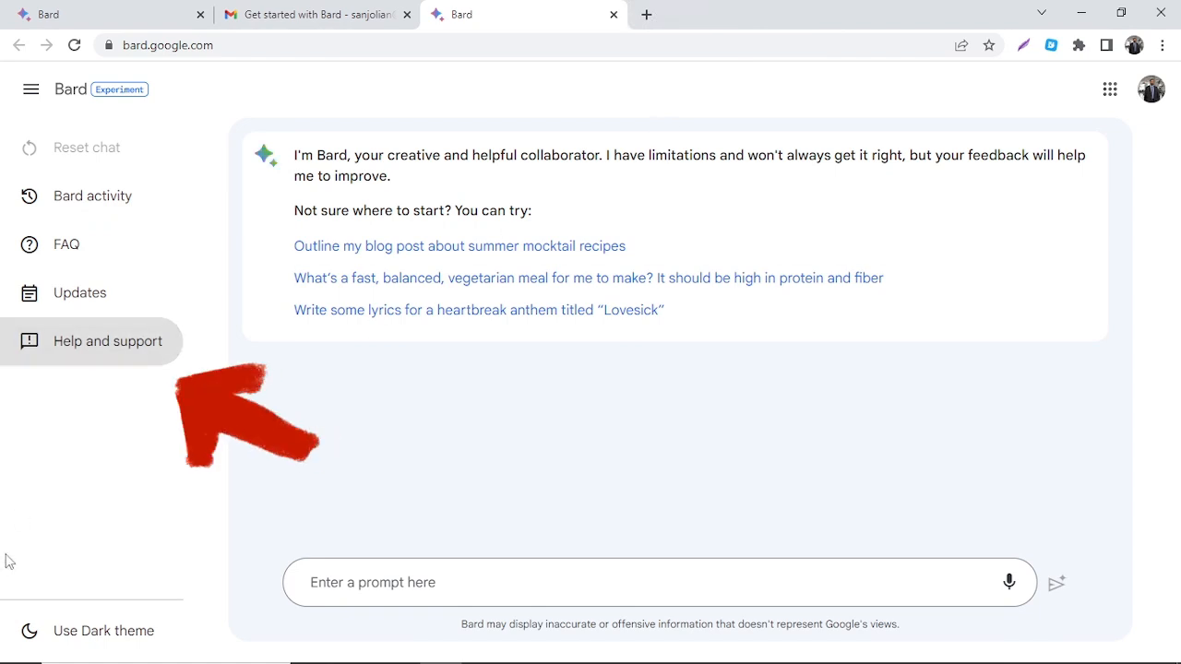
# Try the dark theme in Bard and switch back to the light theme.
pyautogui.click(74, 635)
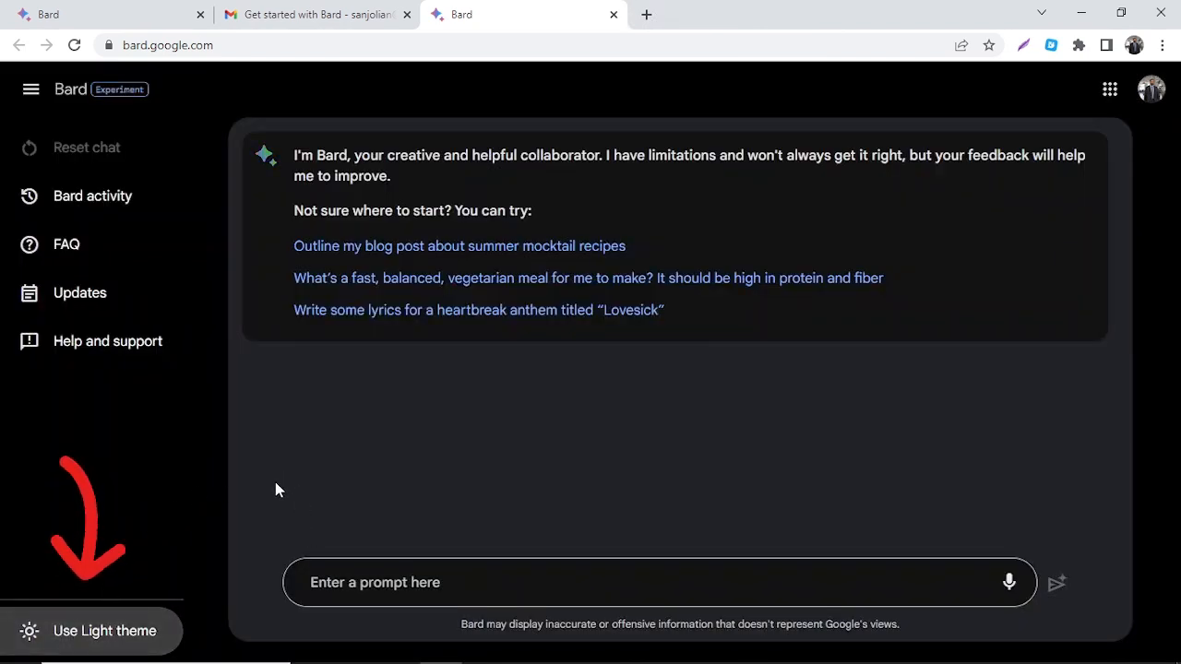
pyautogui.click(617, 577)
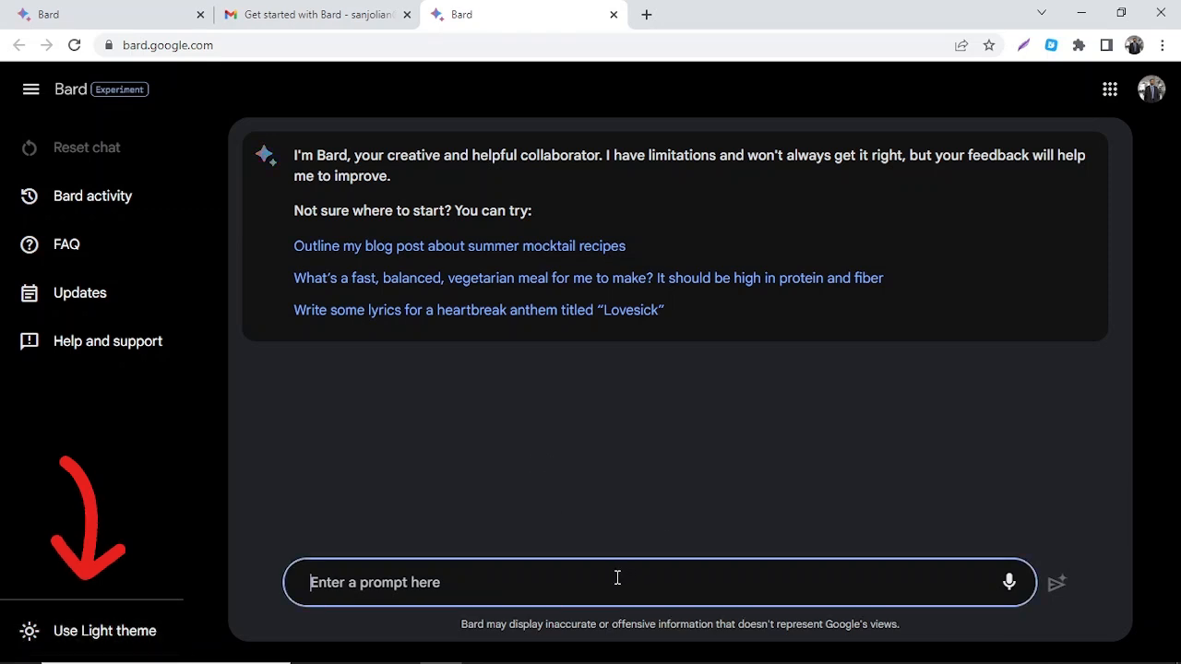
pyautogui.click(88, 637)
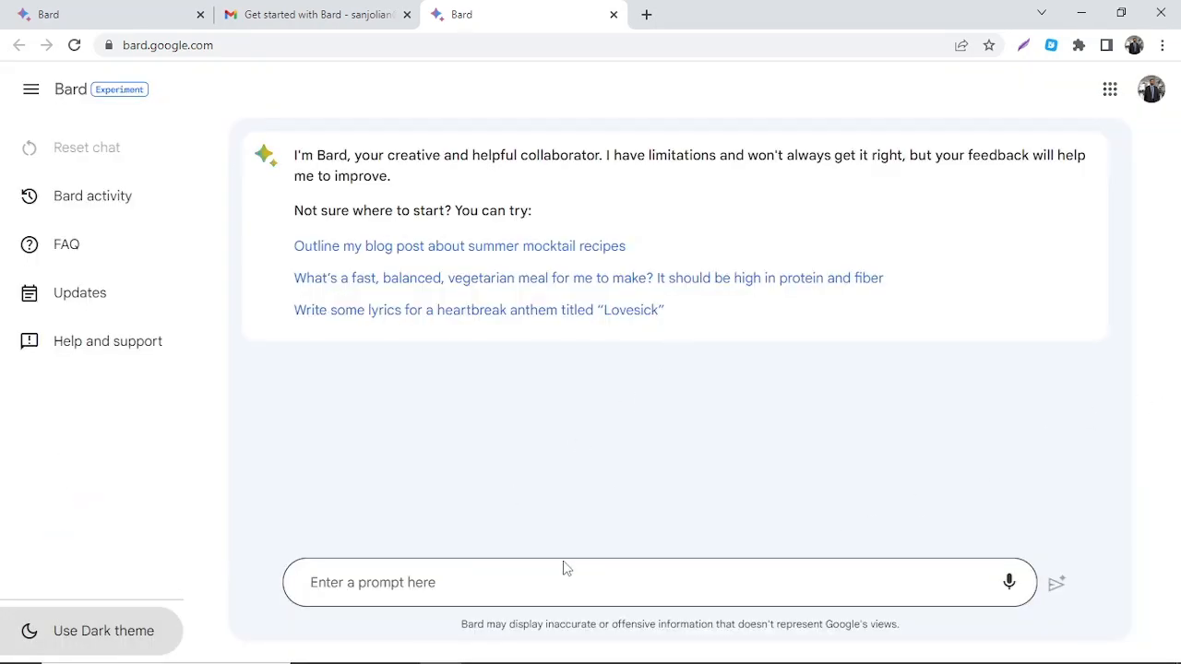
# Submit the prompt "tell me about cannabalism in spiders" to Bard.
pyautogui.click(544, 593)
pyautogui.write('tell ')
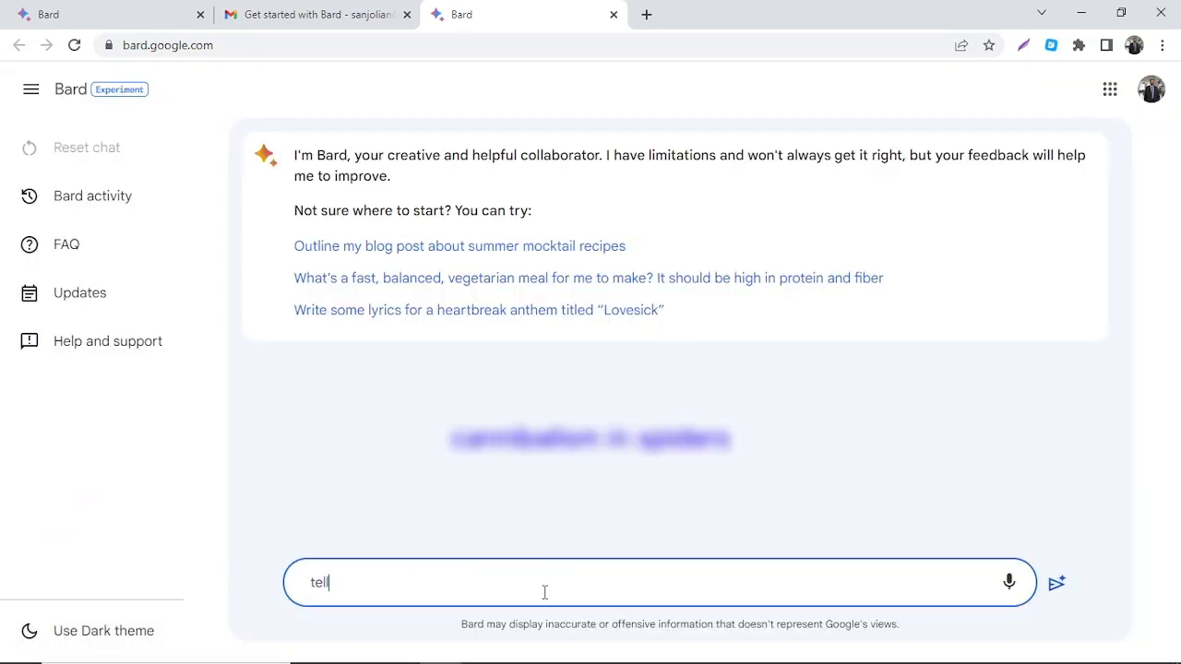
pyautogui.write('me about cannabalism in')
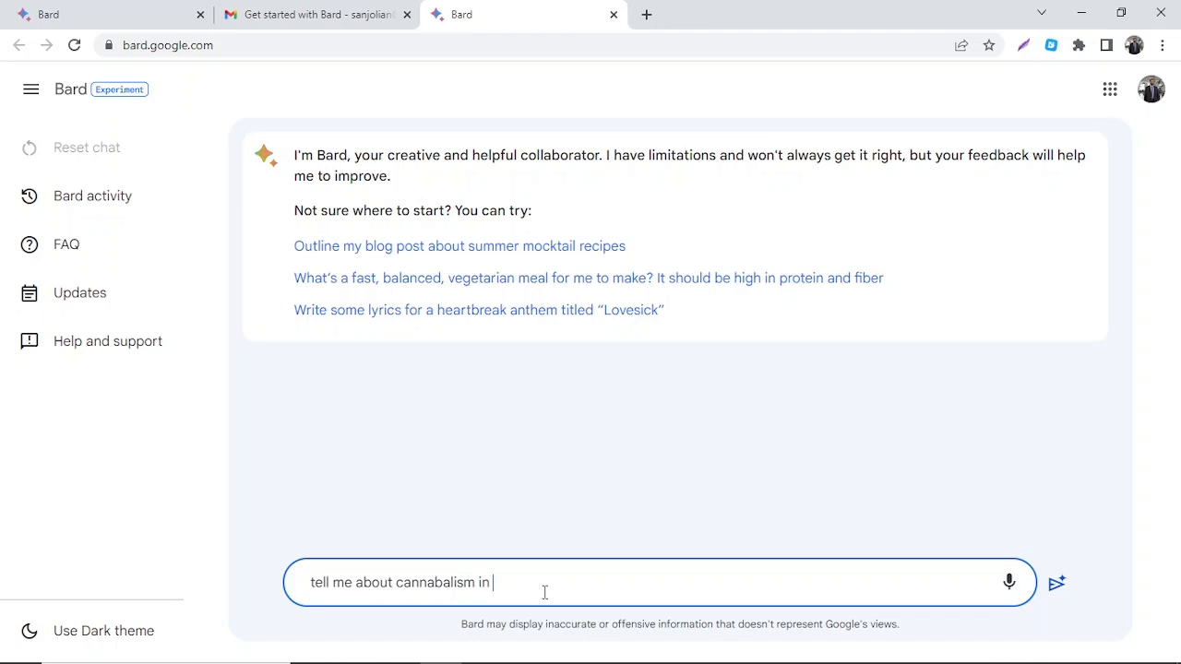
pyautogui.write('ers')
pyautogui.press('Return')
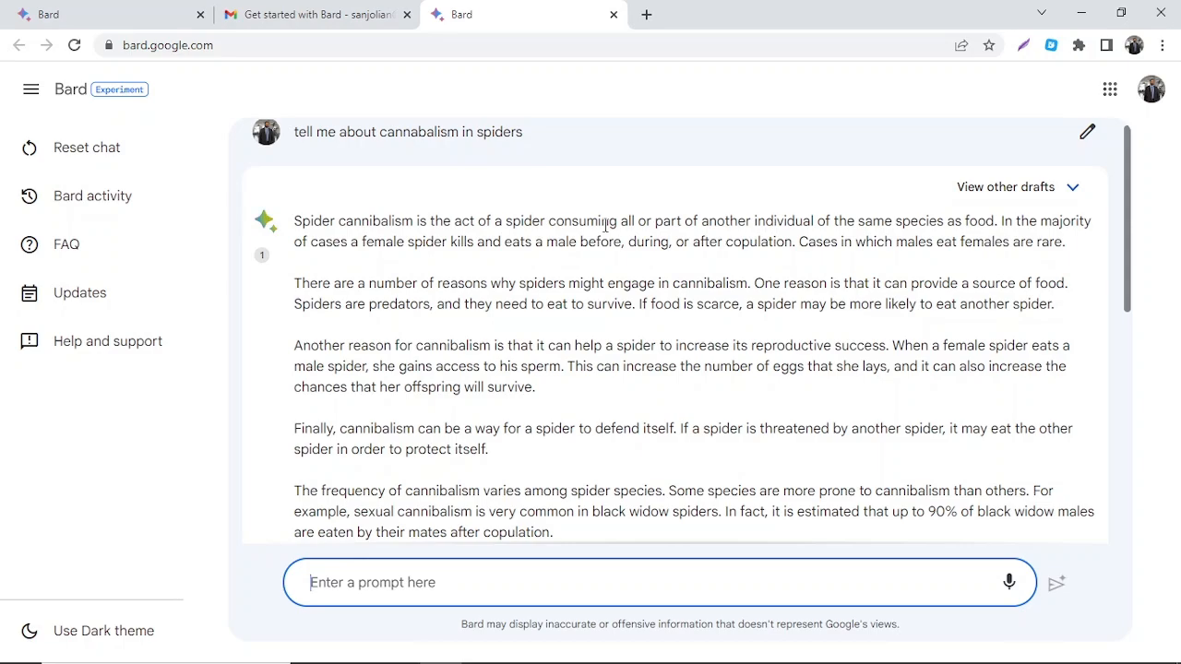
# Examine the sources at the end of the spider response and open the cited Wikipedia article on spider cannibalism.
pyautogui.scroll(-5, 1141, 363)
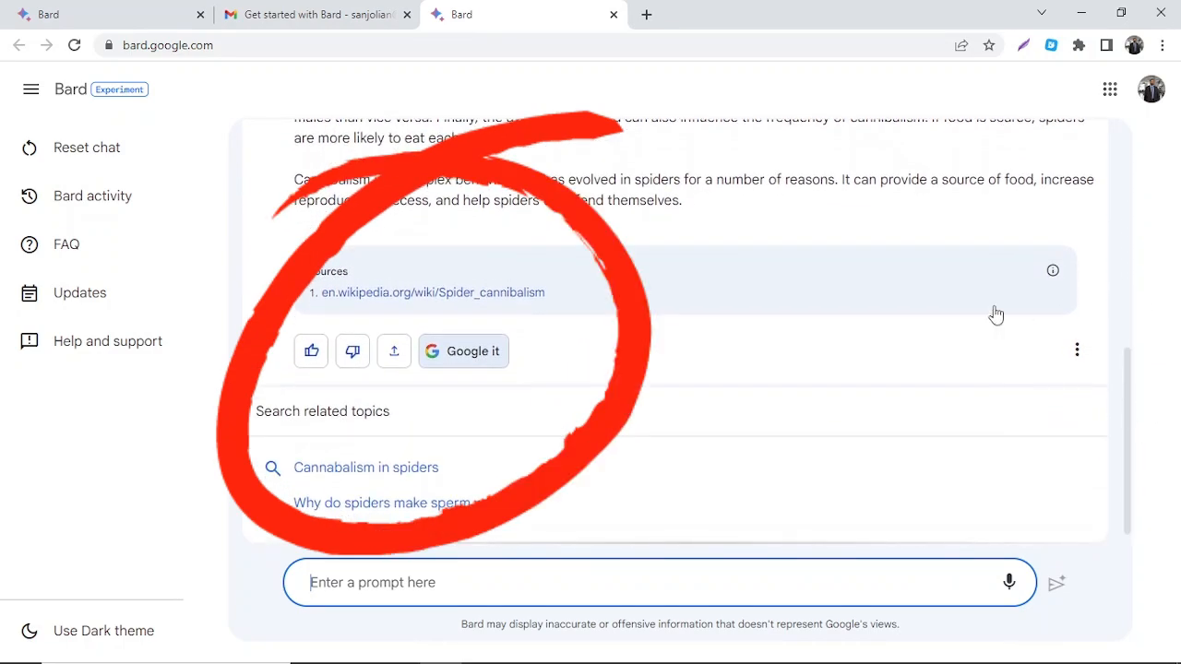
pyautogui.moveTo(268, 244); pyautogui.dragTo(390, 325)
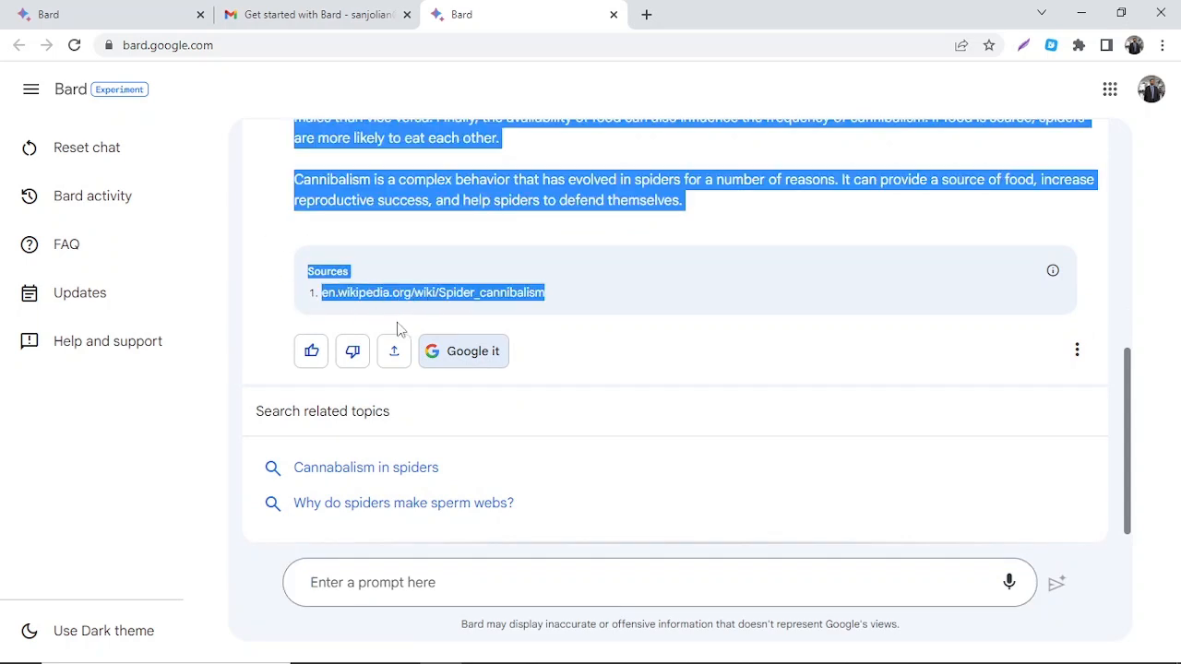
pyautogui.click(571, 356)
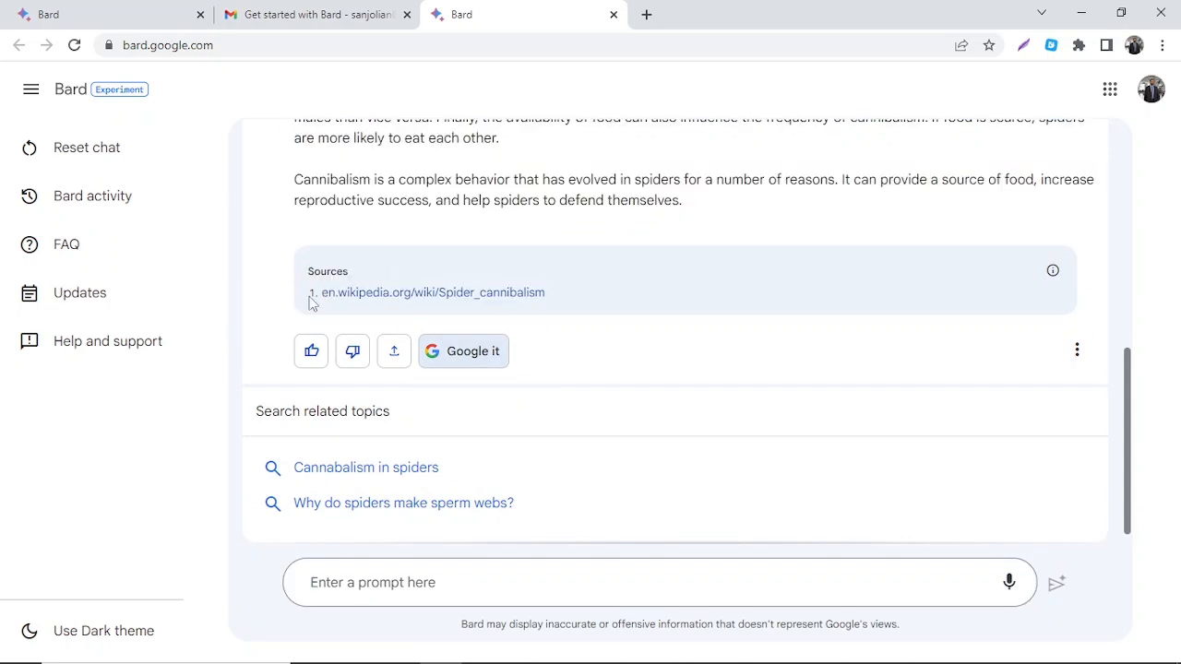
pyautogui.moveTo(318, 306); pyautogui.dragTo(494, 317)
pyautogui.click(600, 379)
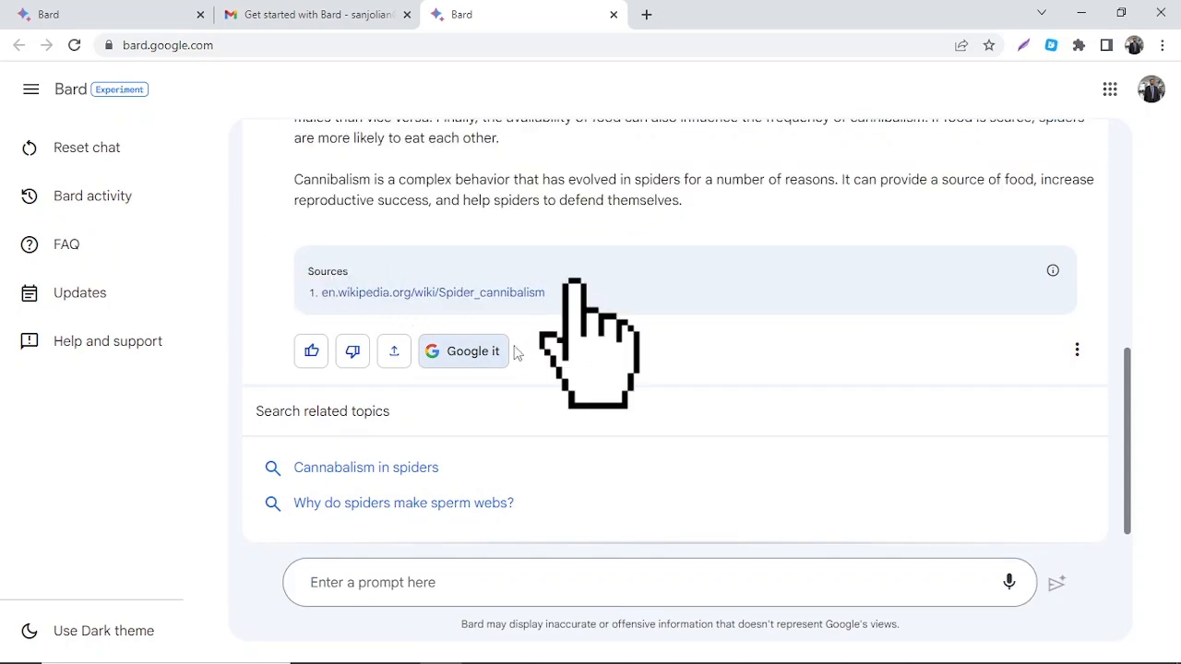
pyautogui.click(440, 301)
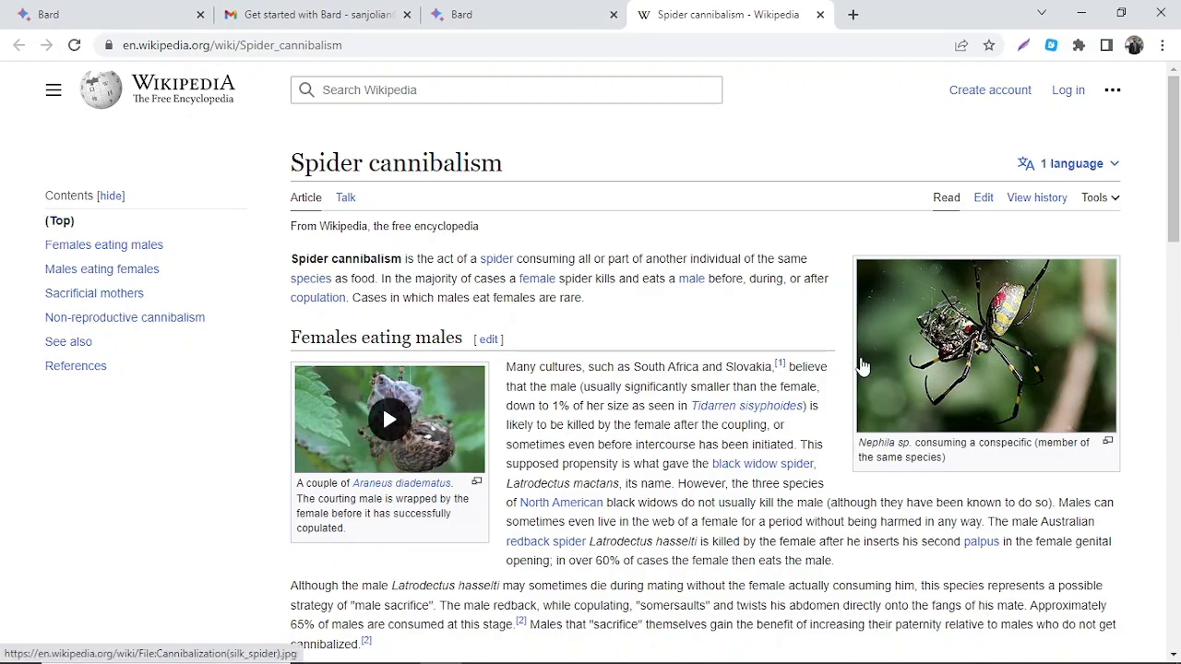
# Close the Wikipedia article on spider cannibalism and reset the Bard chat.
pyautogui.moveTo(1176, 223)
pyautogui.mouseDown()
pyautogui.moveTo(1171, 657)
pyautogui.moveTo(1171, 231)
pyautogui.mouseUp()
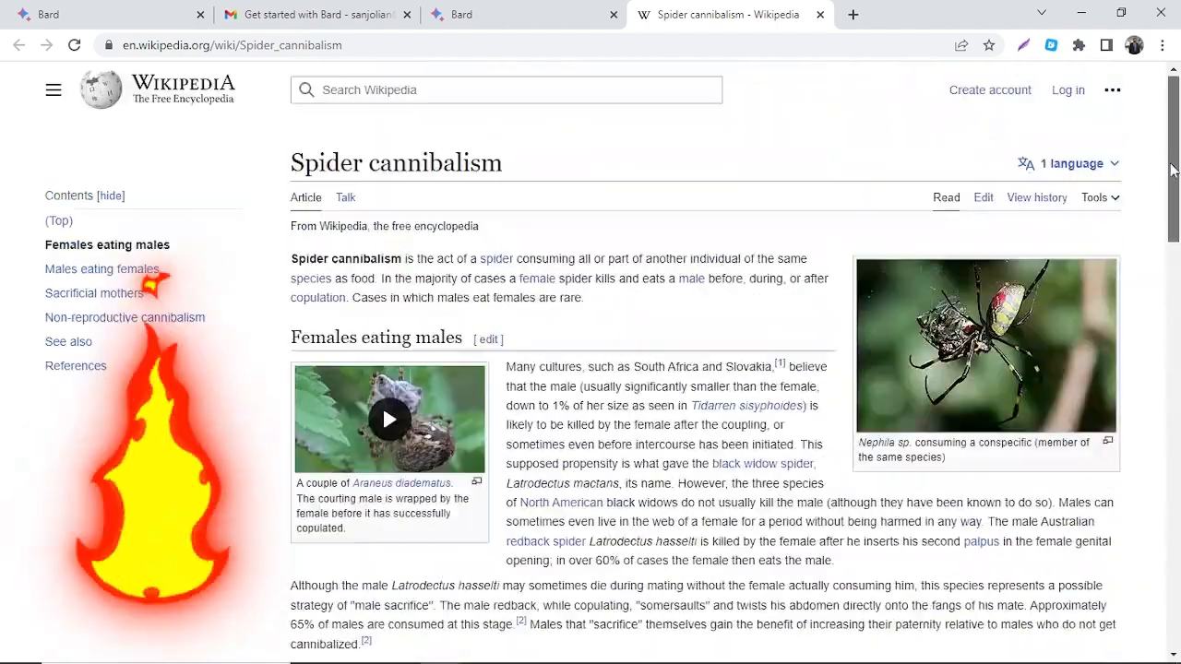
pyautogui.click(819, 15)
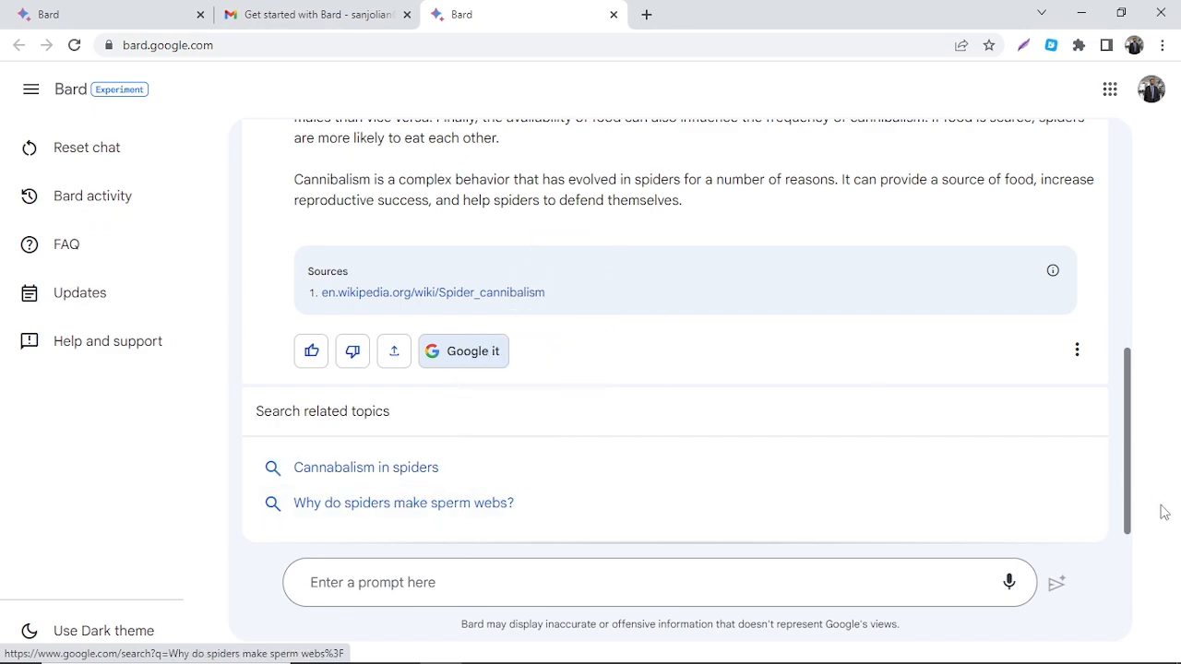
pyautogui.scroll(10, 361, 440)
pyautogui.click(77, 156)
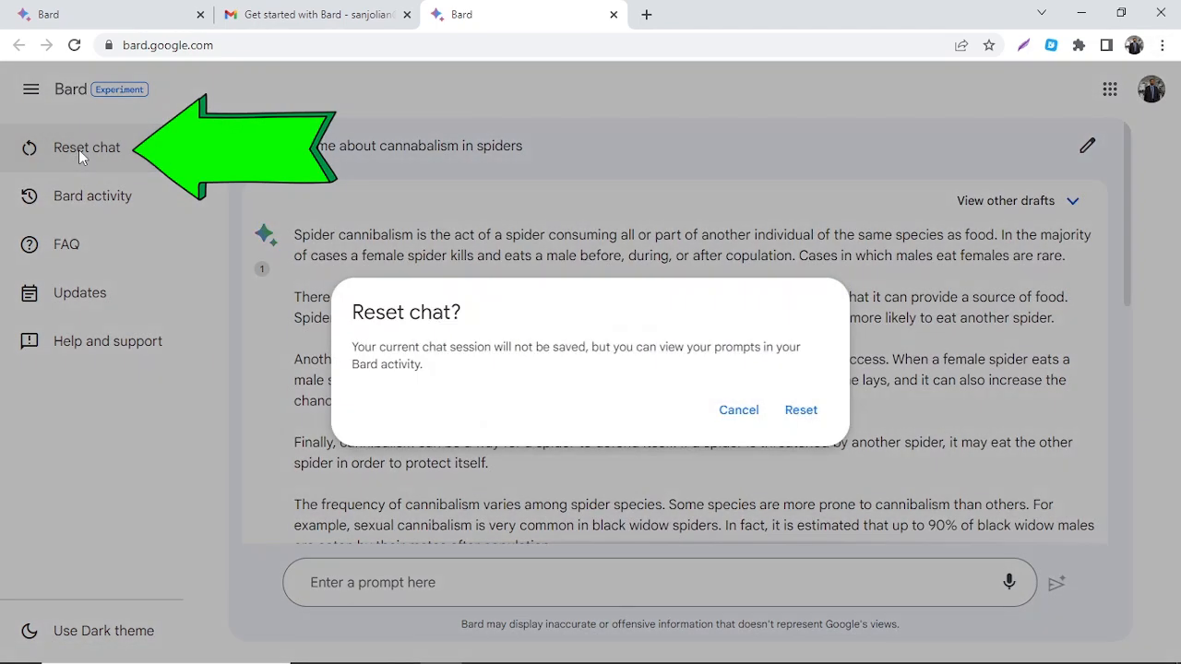
pyautogui.click(796, 416)
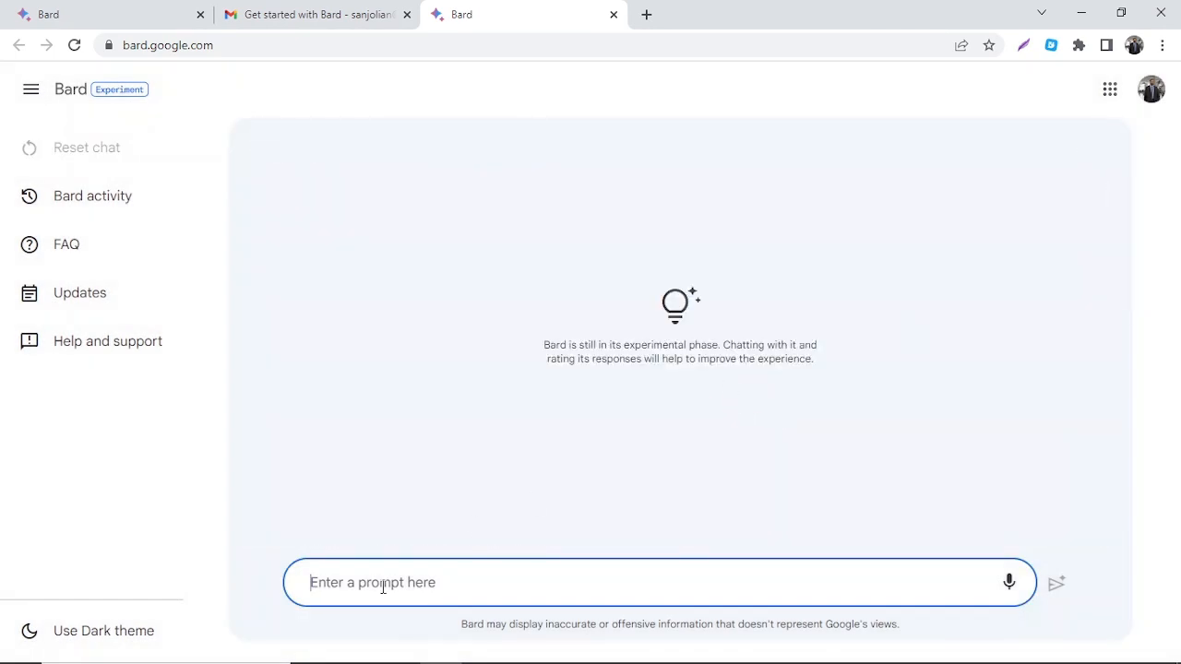
# Submit the prompt "write a blog about comparison between bard and chatgpt" and export the response to Docs.
pyautogui.write('write a blog about comparison')
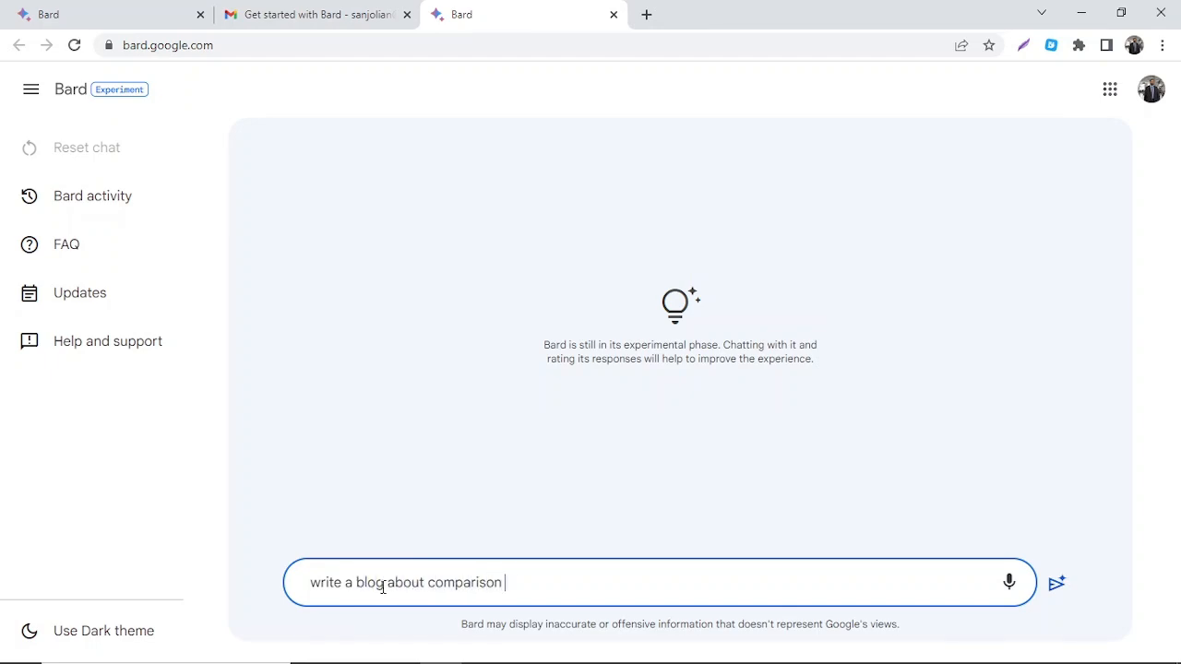
pyautogui.write('between bard a')
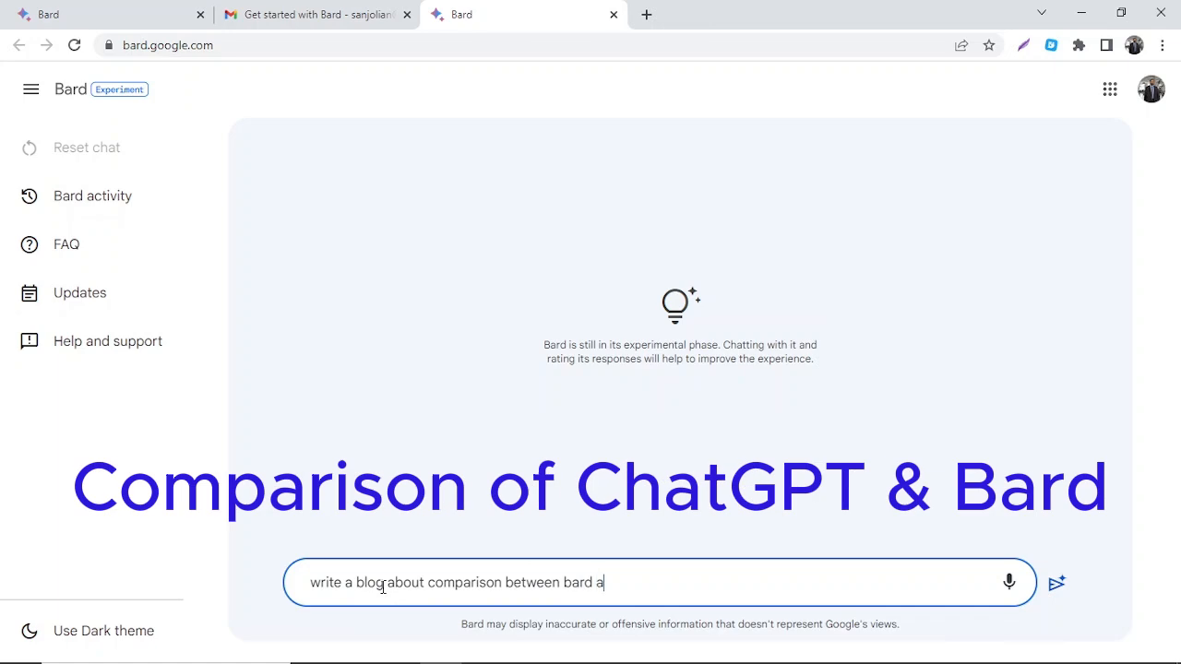
pyautogui.write('nd chatgpt')
pyautogui.press('Return')
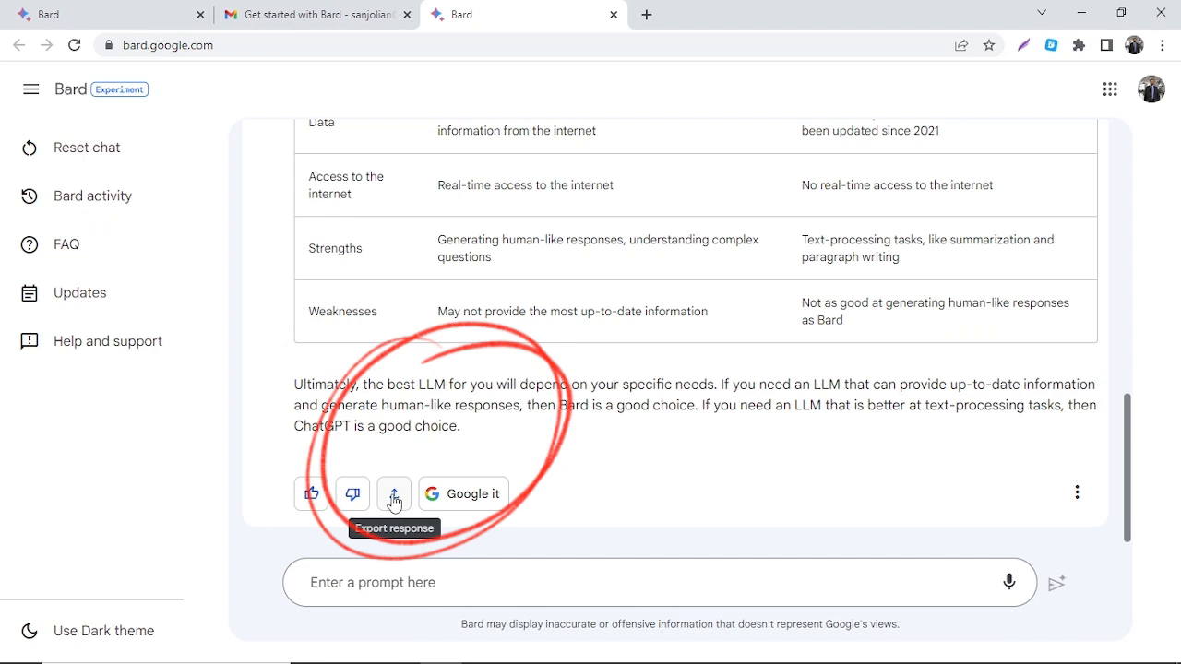
pyautogui.click(394, 497)
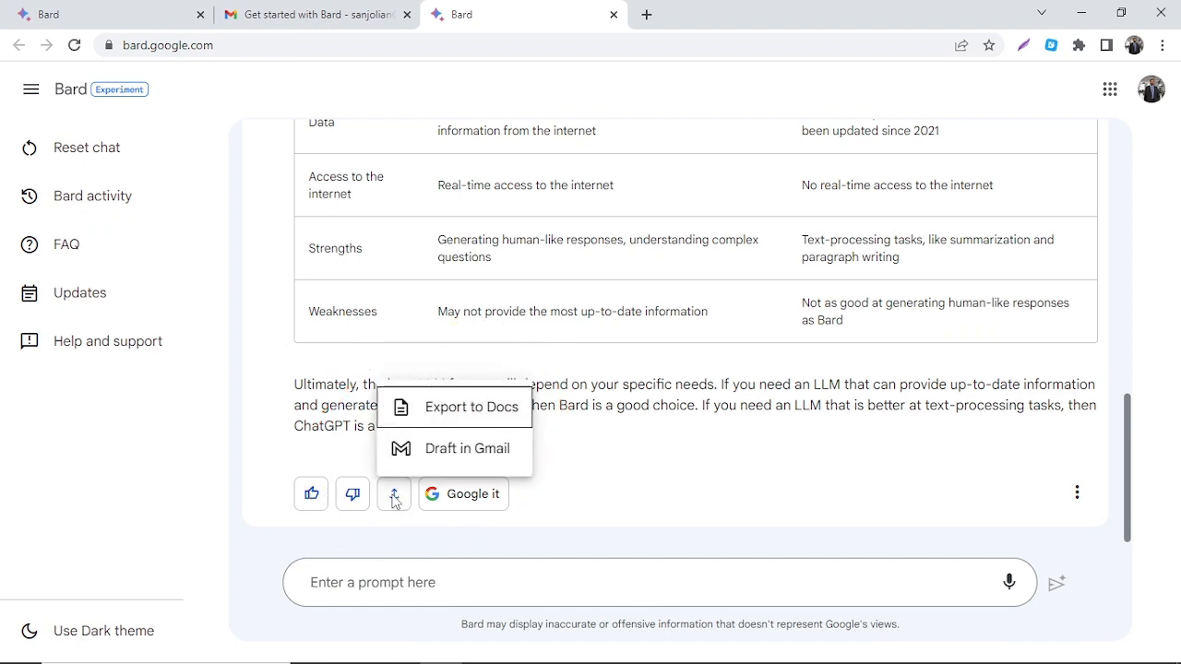
pyautogui.click(471, 410)
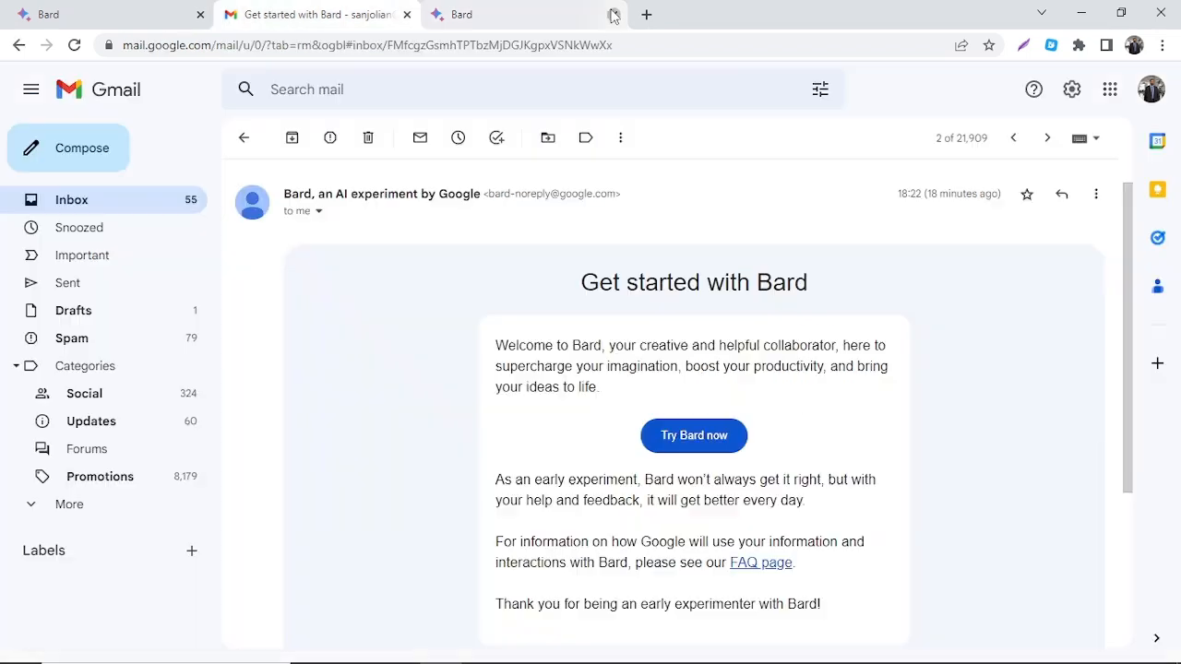
# Close the second Bard tab and go back to the beginning of the first Bard conversation.
pyautogui.click(613, 14)
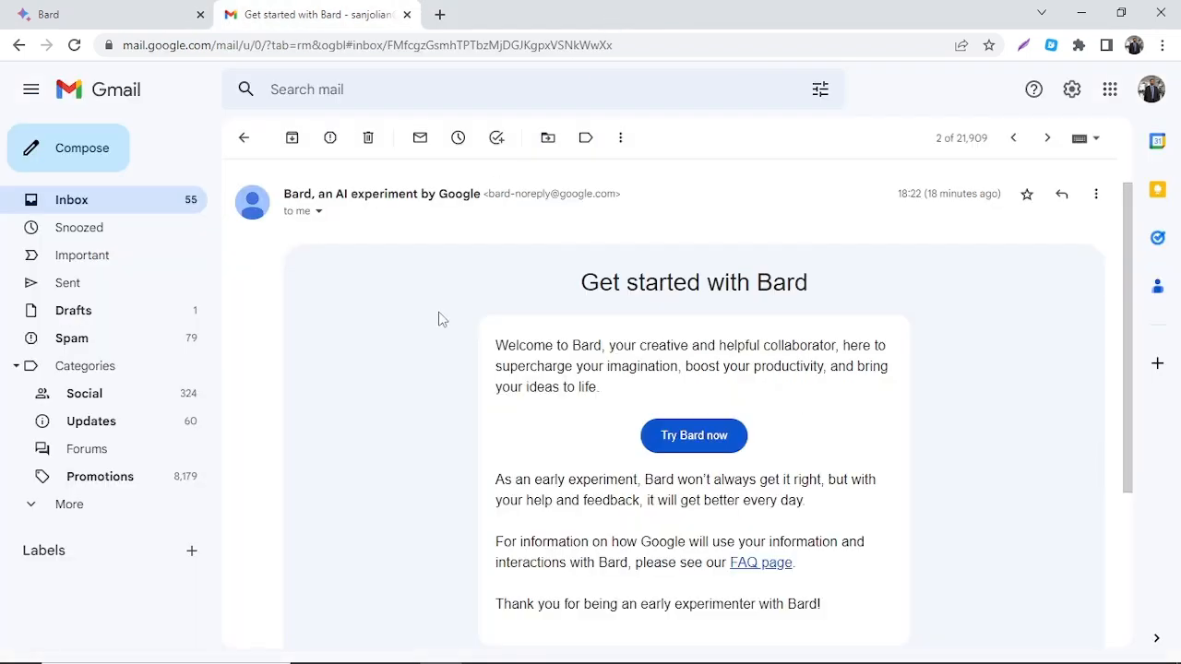
pyautogui.click(55, 199)
pyautogui.click(87, 14)
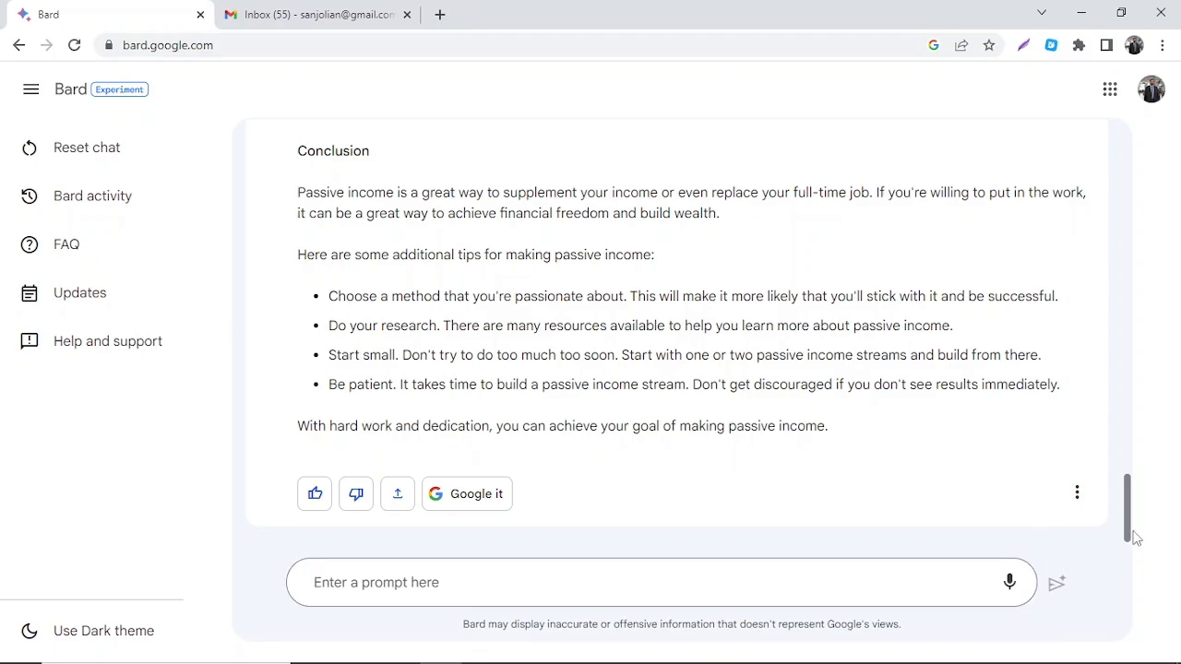
pyautogui.moveTo(1129, 530); pyautogui.dragTo(1106, 147)
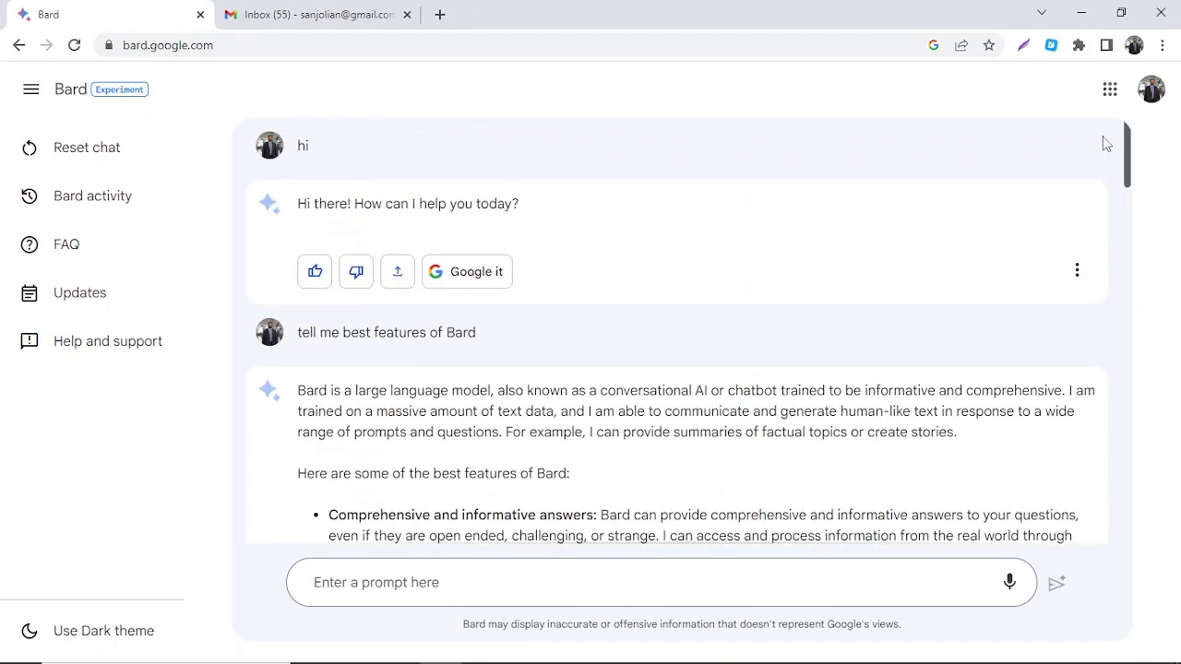
pyautogui.scroll(-3, 1106, 139)
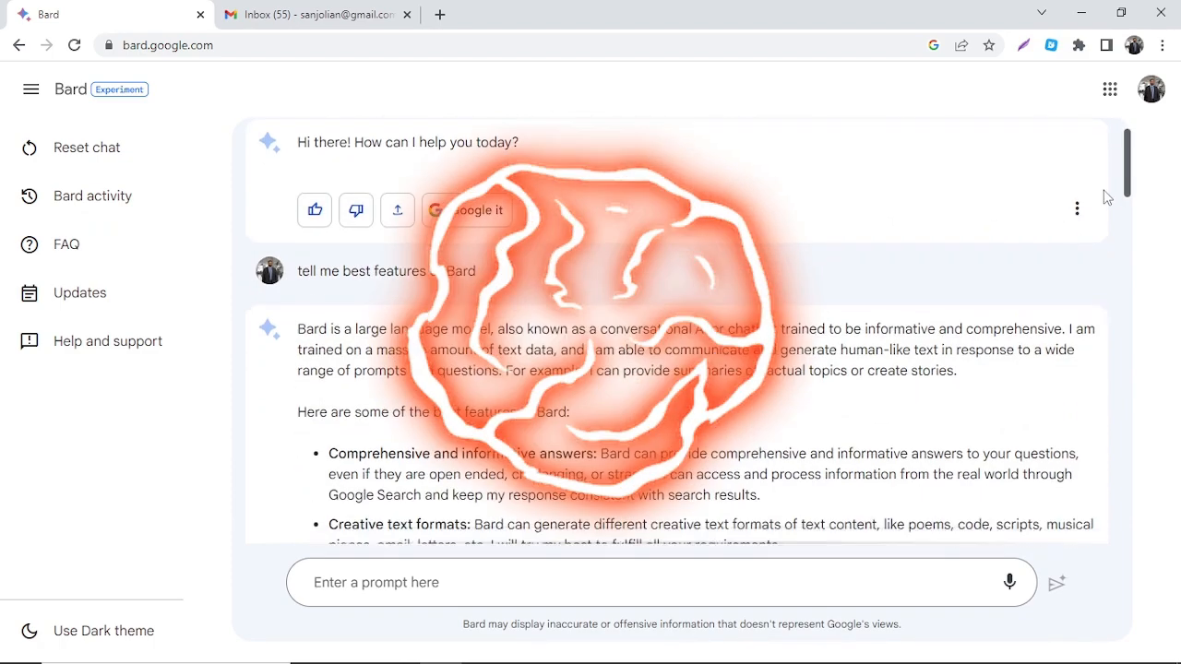
pyautogui.moveTo(1106, 221); pyautogui.dragTo(1094, 145)
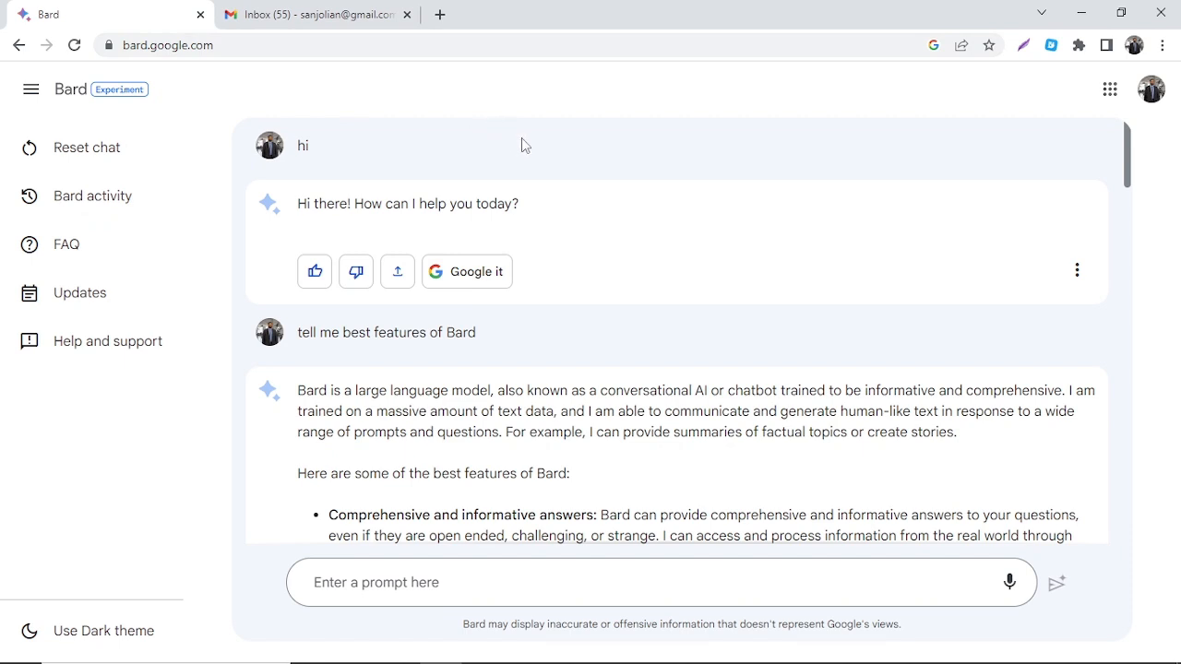
# Bookmark the Bard page as "Bard" in the Bookmarks bar and check the bookmark on a new tab.
pyautogui.click(988, 45)
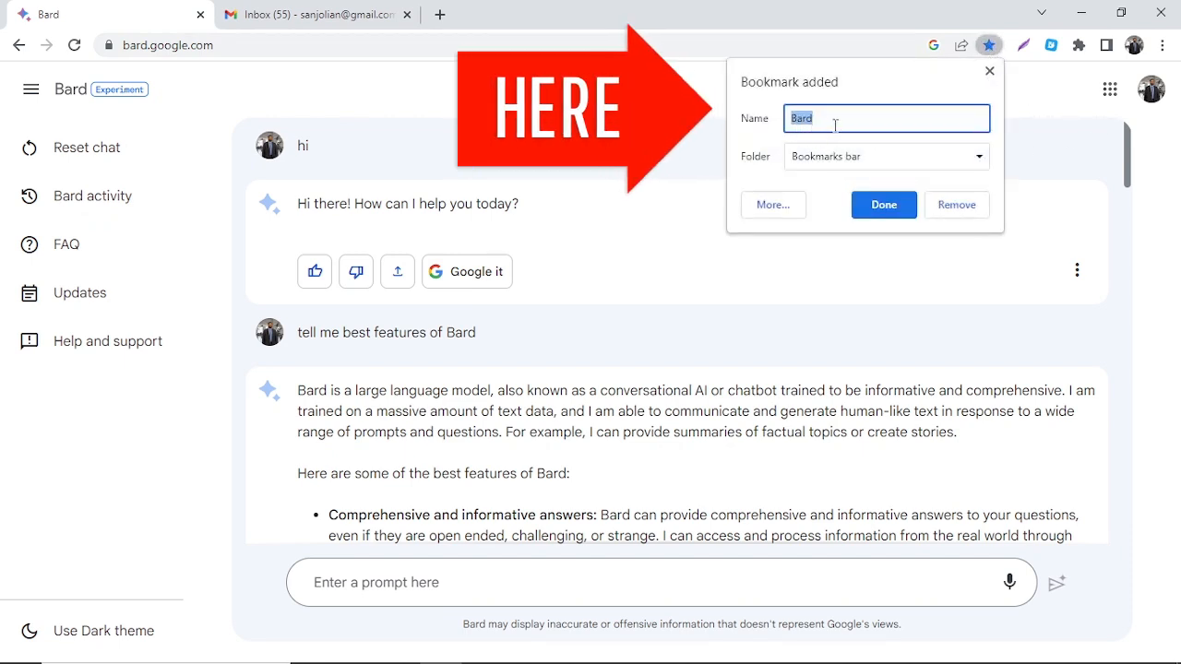
pyautogui.click(881, 207)
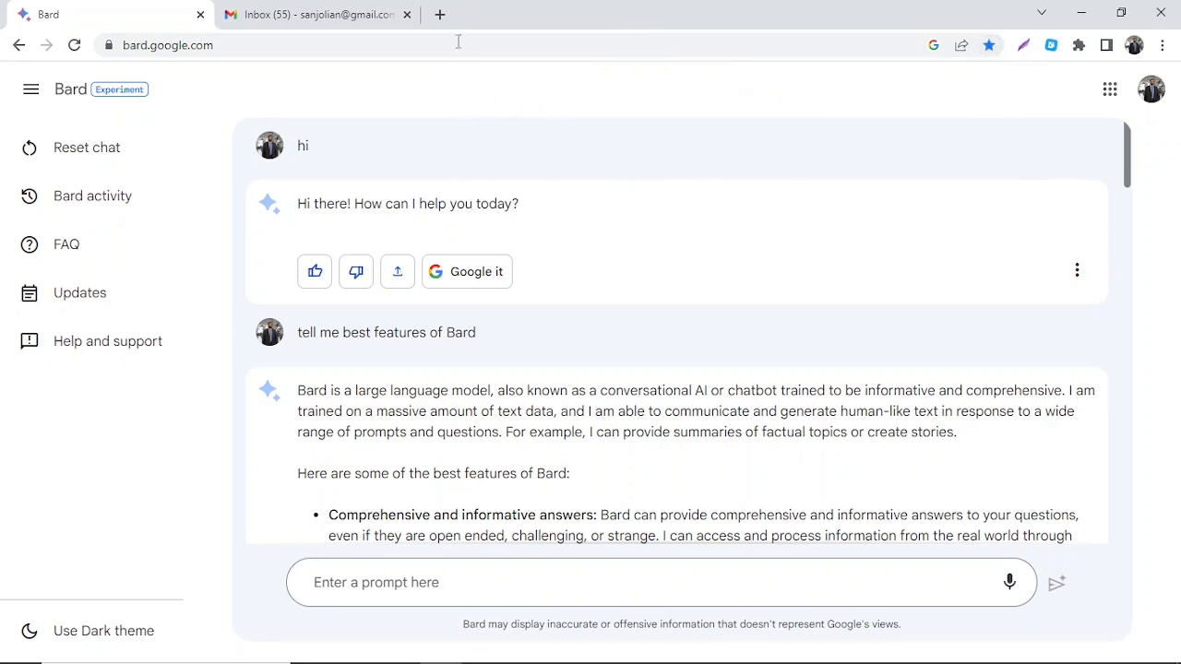
pyautogui.click(439, 16)
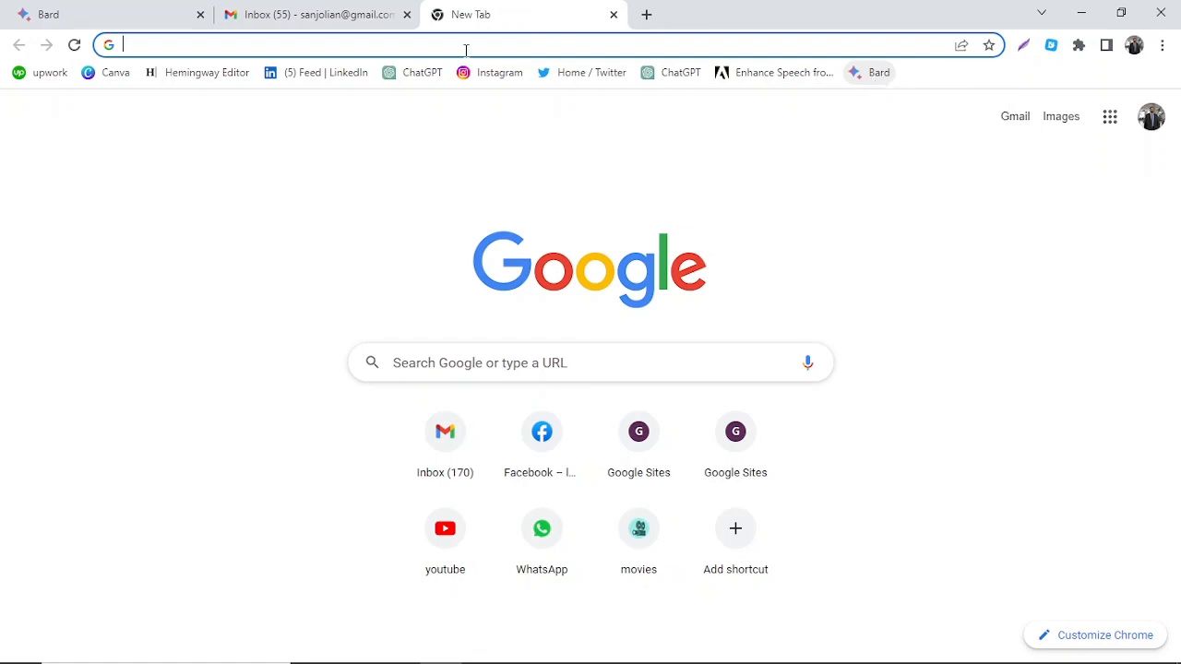
# Create a shortcut named "Bard" for the Bard page with Open as window enabled.
pyautogui.click(124, 11)
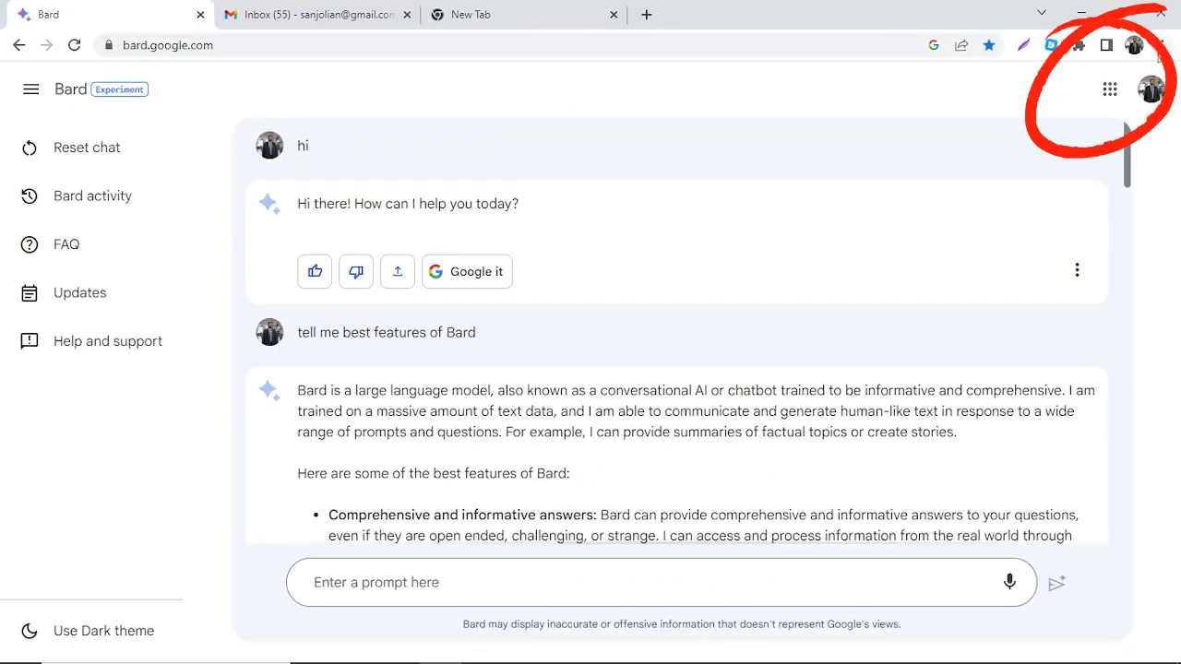
pyautogui.click(1161, 44)
pyautogui.moveTo(1057, 302)
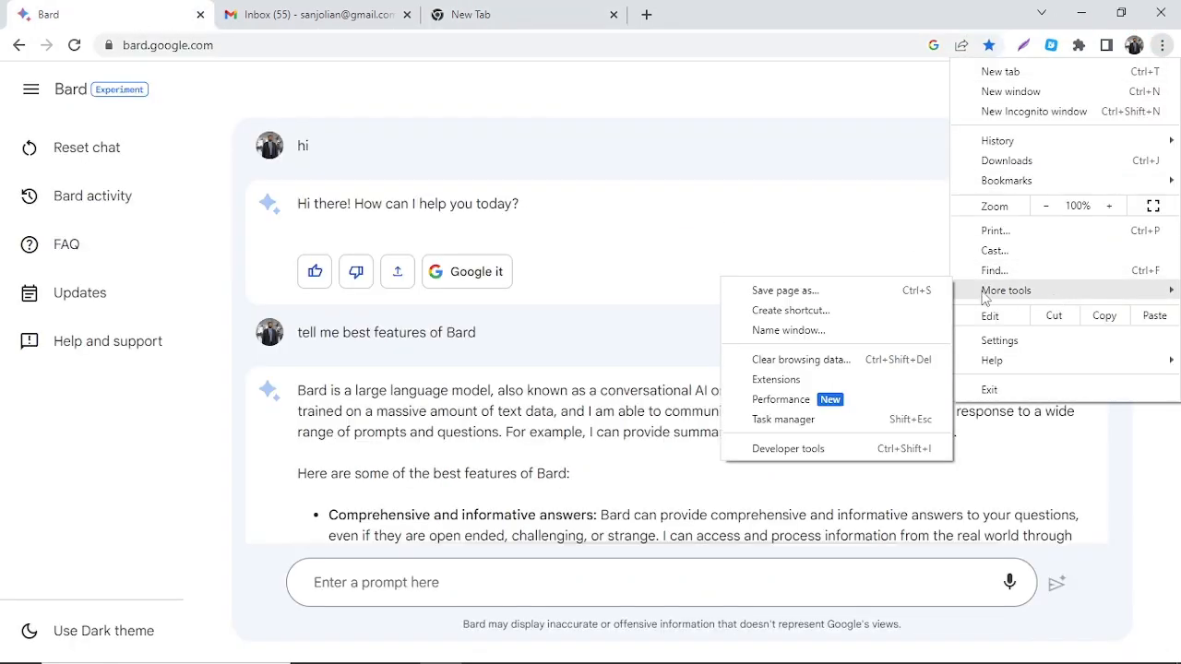
pyautogui.click(798, 314)
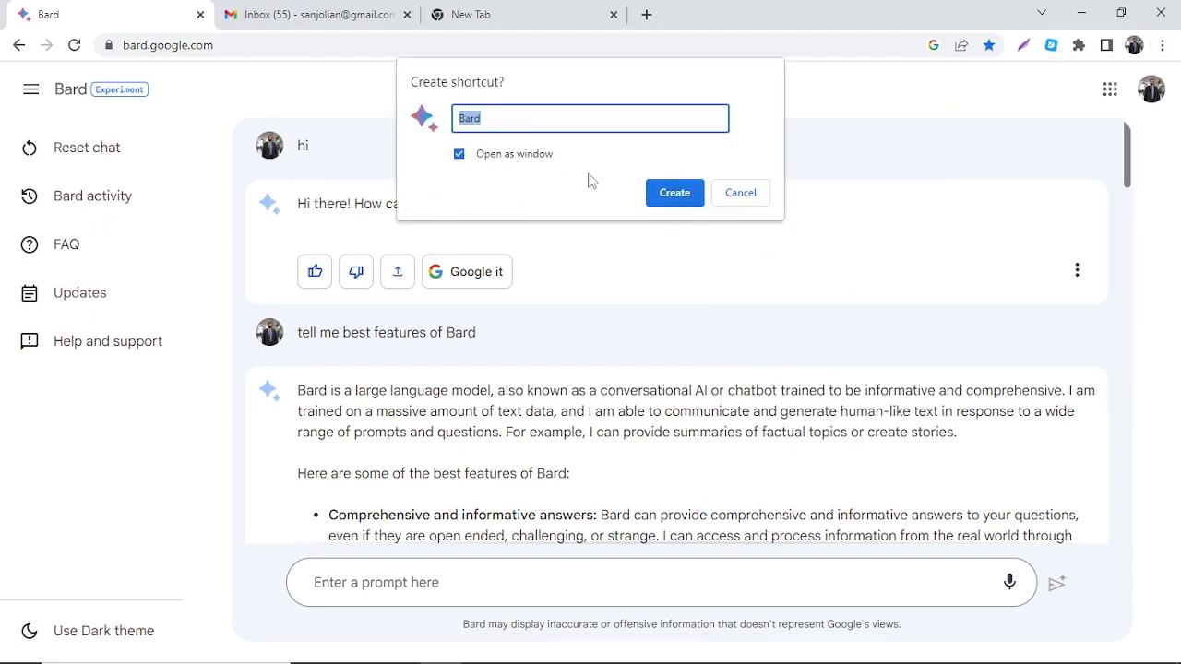
pyautogui.click(690, 196)
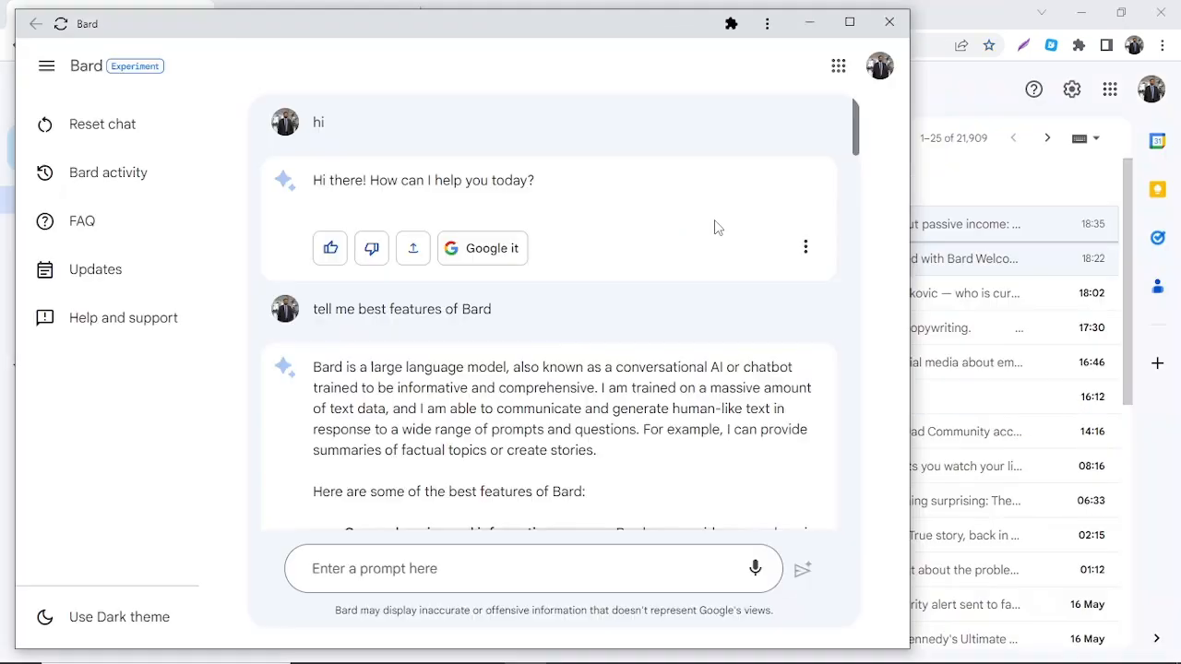
# View the Bard app window maximized, close it and launch Bard from its desktop shortcut.
pyautogui.click(849, 21)
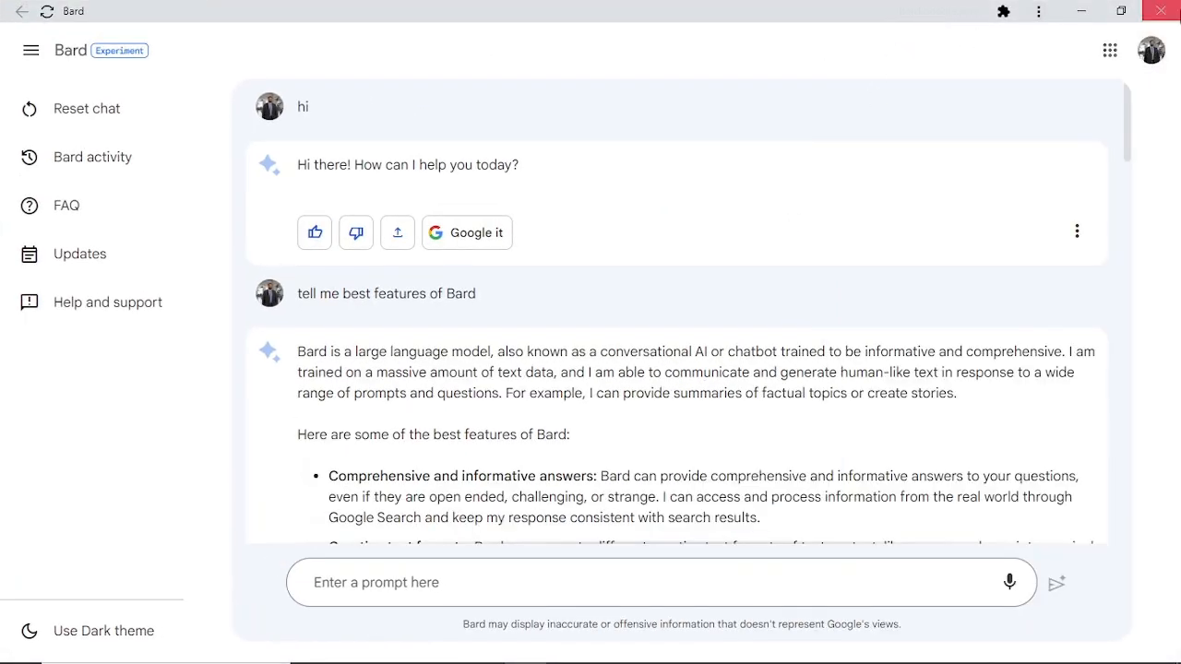
pyautogui.click(1161, 10)
pyautogui.doubleClick(168, 495)
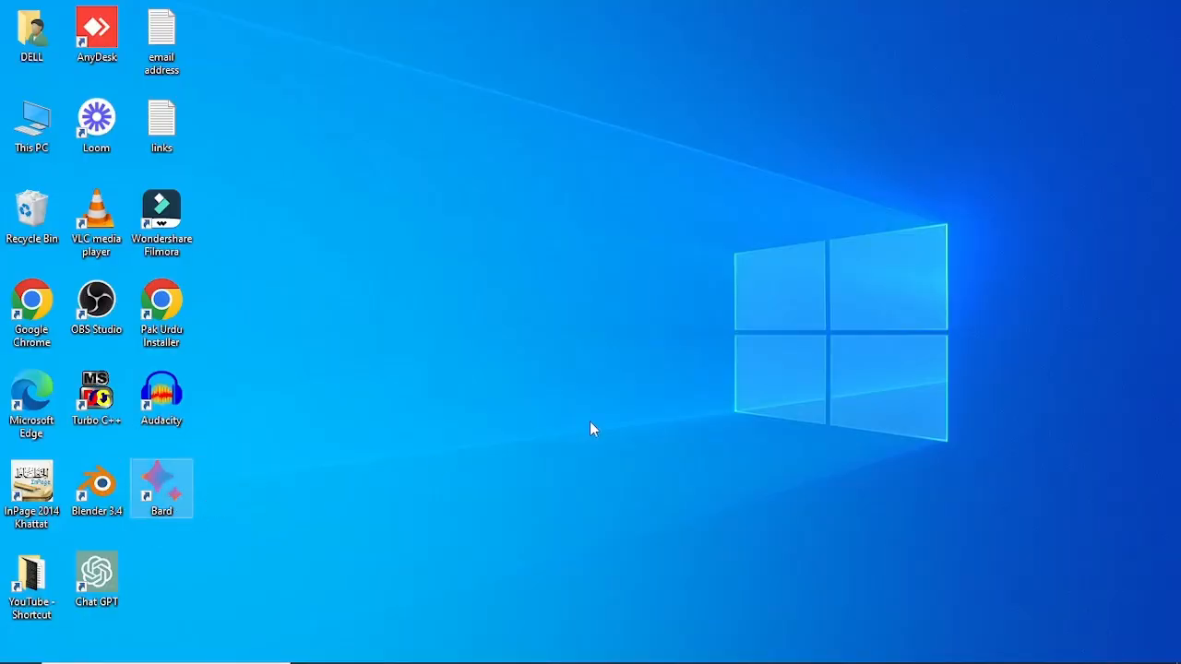